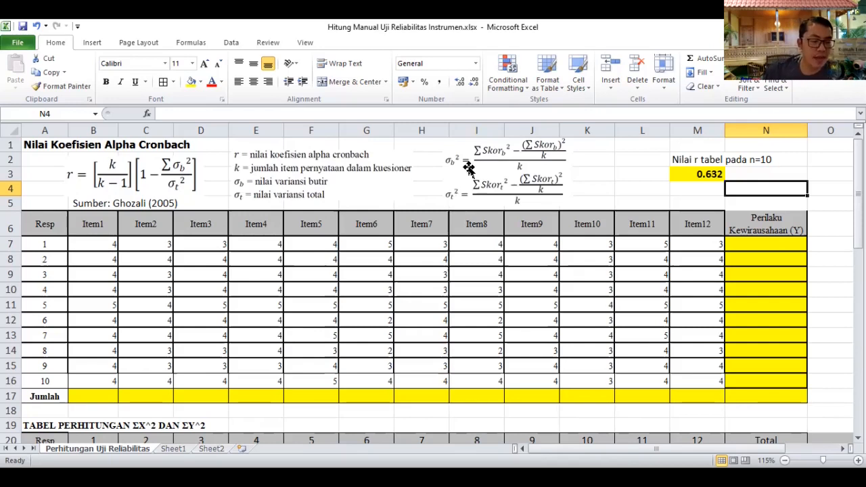
Enter =SUM(B7:M7) in N7 to total respondent 1's scores in the Perilaku Kewirausahaan (Y) column.
click(757, 242)
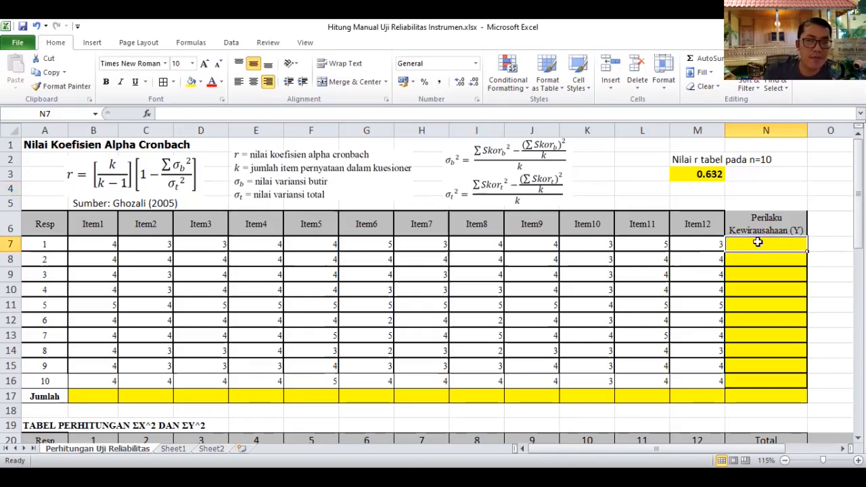
text(=)
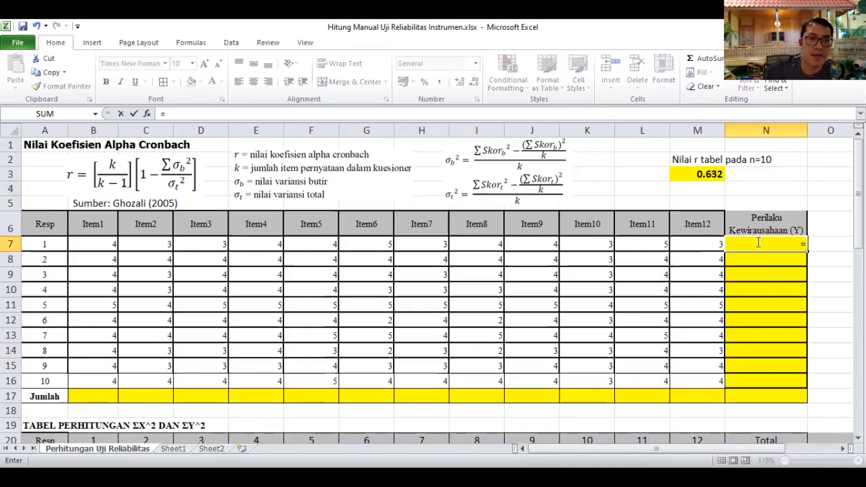
text(SUM()
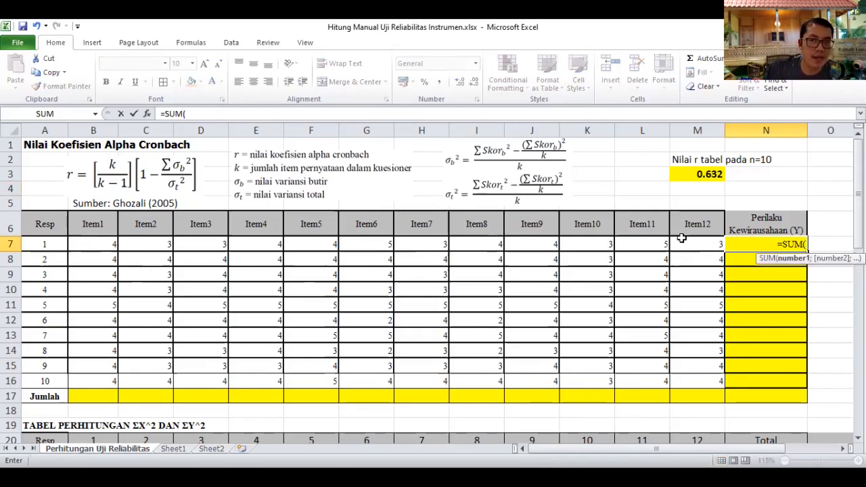
key(Left)
key(ctrl+shift+Left)
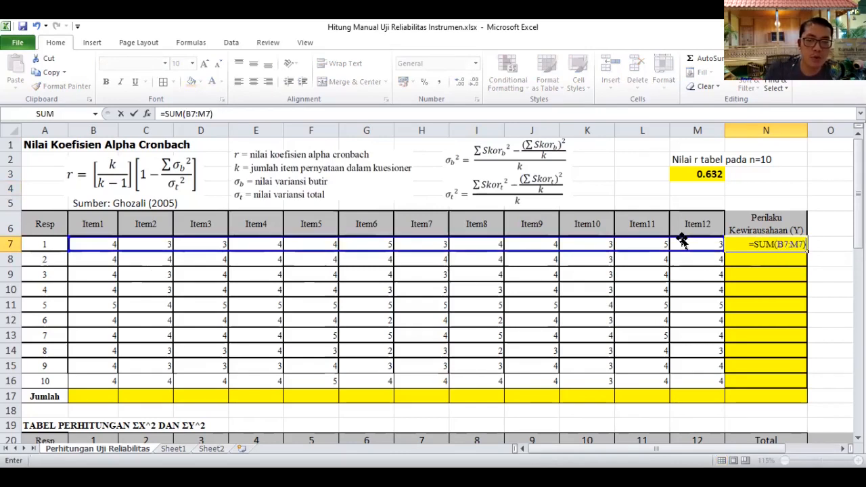
key(Return)
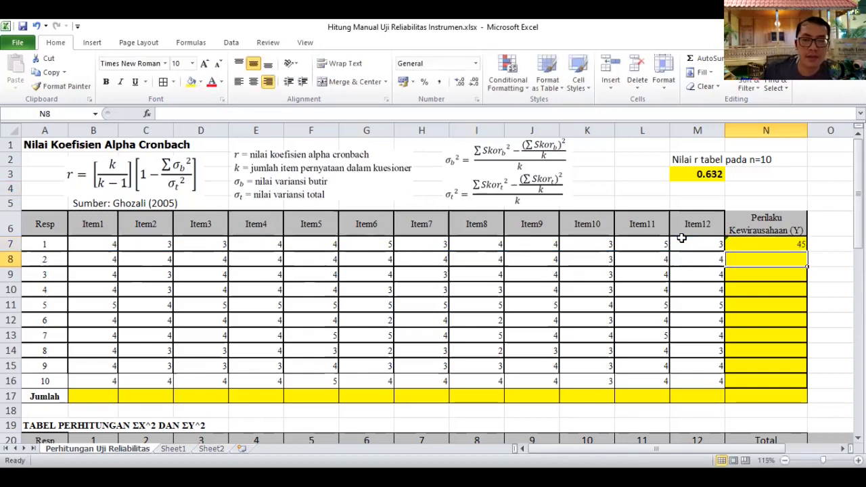
Fill the respondent total formula from N7 down through N16 for all ten respondents.
click(788, 244)
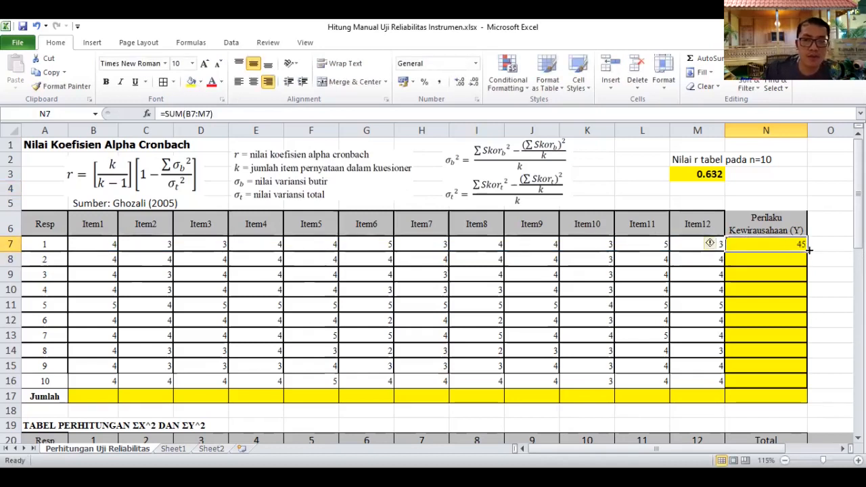
drag(801, 289, 800, 384)
click(836, 351)
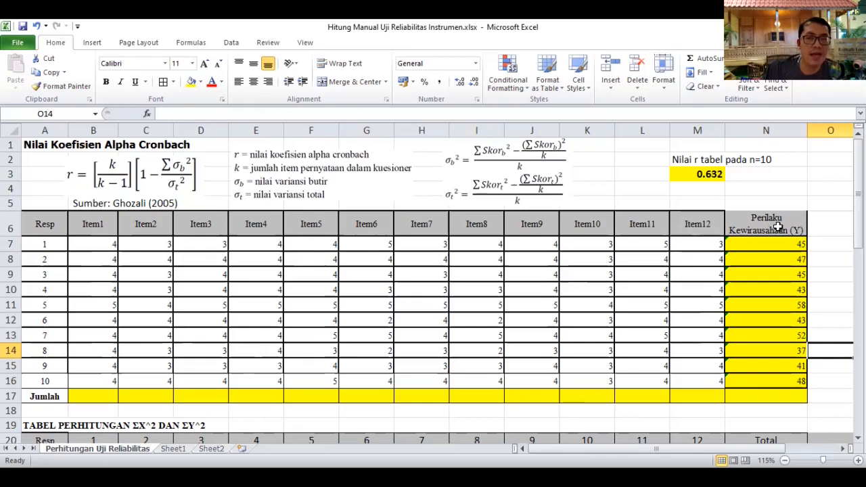
Sum the Item1 scores B7:B16 in cell B17 of the Jumlah row.
click(86, 394)
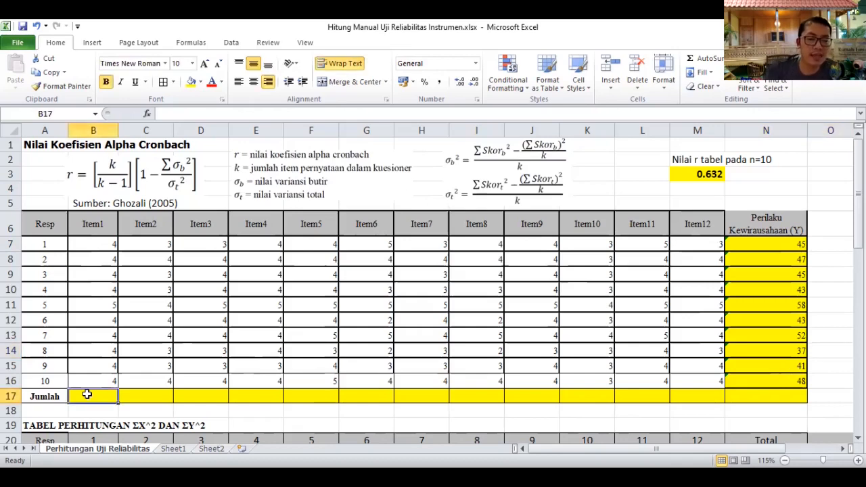
text(=)
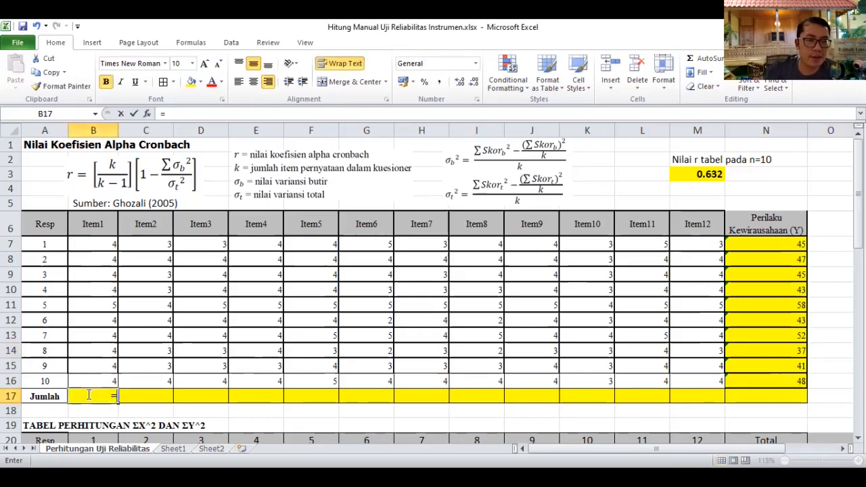
text(S)
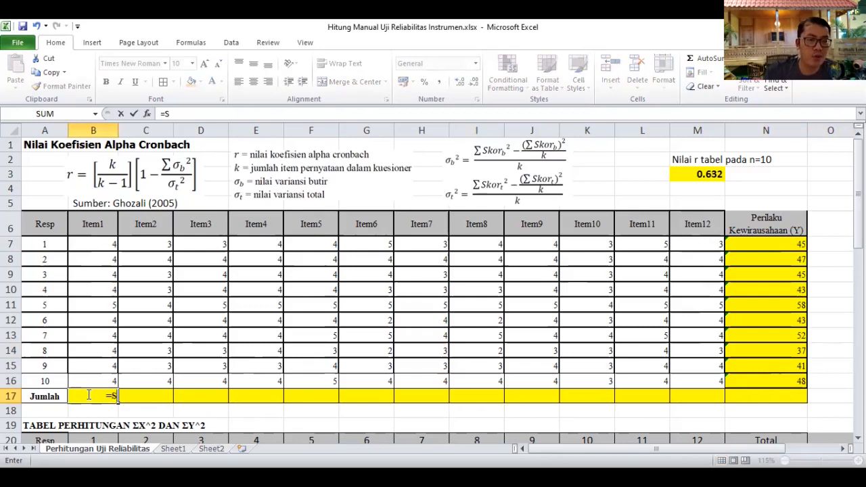
text(UM()
click(87, 246)
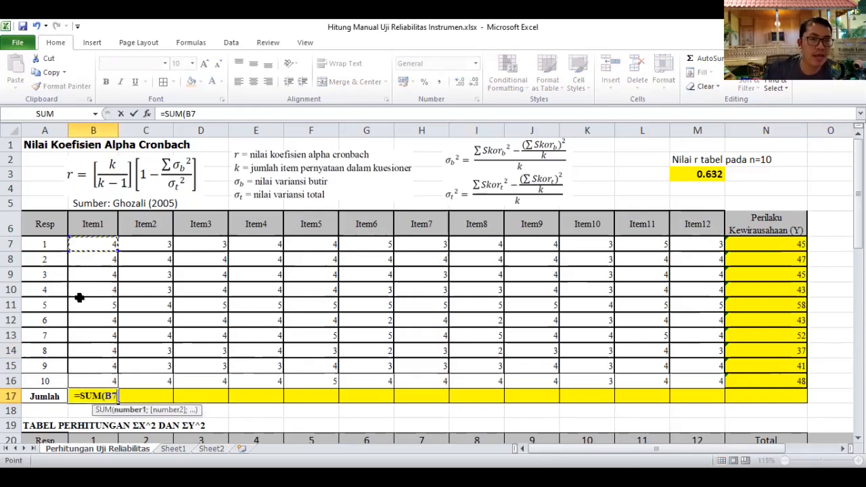
shift+click(78, 382)
key(Return)
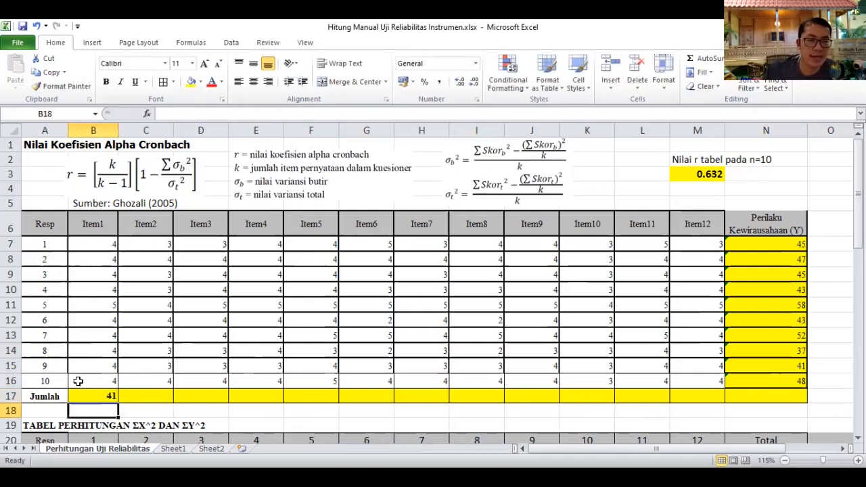
Fill the Jumlah formula from B17 across to N17, covering all items and the Y column.
click(115, 397)
drag(118, 401, 455, 399)
drag(552, 397, 773, 395)
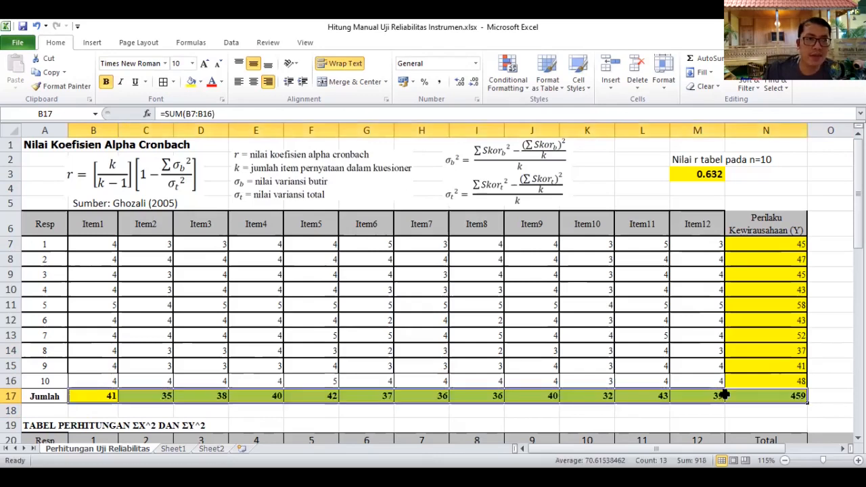
click(821, 347)
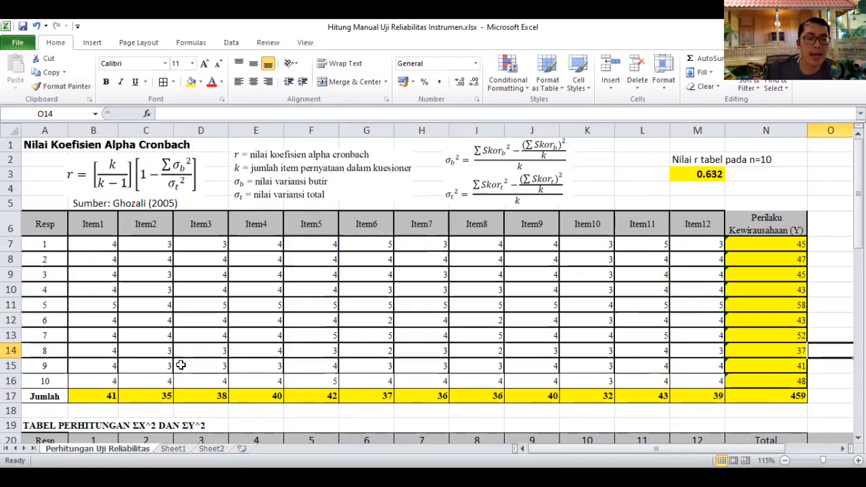
Enter =B7^2 in B21 of the ΣX^2 and ΣY^2 table to square respondent 1's first item score.
scroll(181, 364, down, 4)
click(98, 272)
text(=)
scroll(98, 271, up, 1)
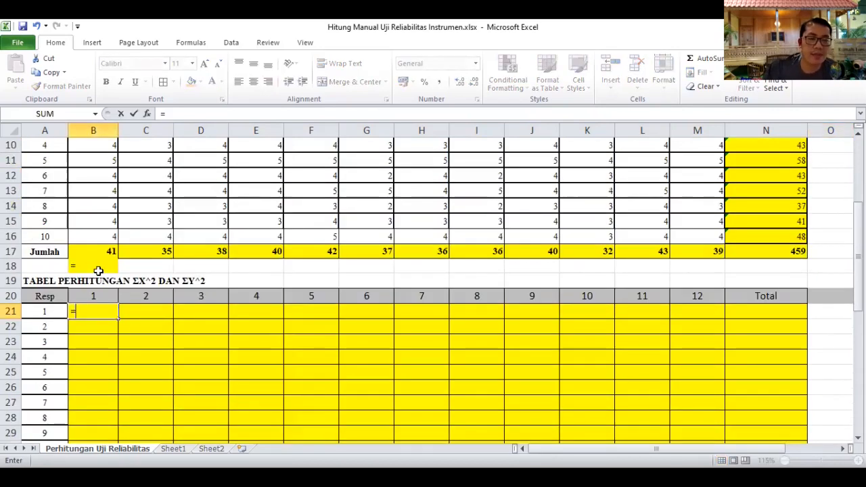
scroll(100, 196, up, 2)
click(101, 198)
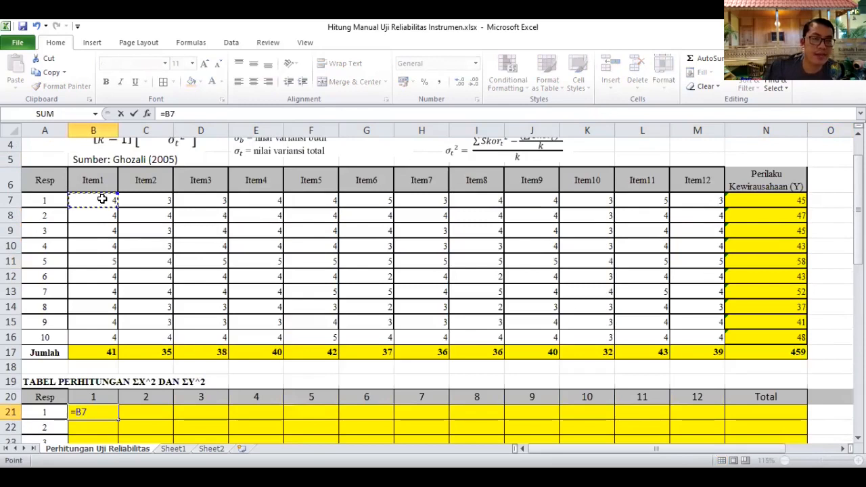
text(^)
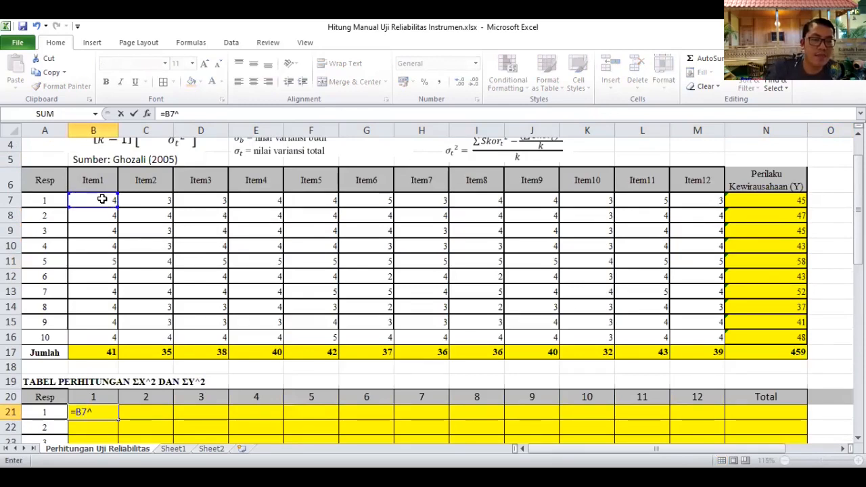
text(2)
key(Return)
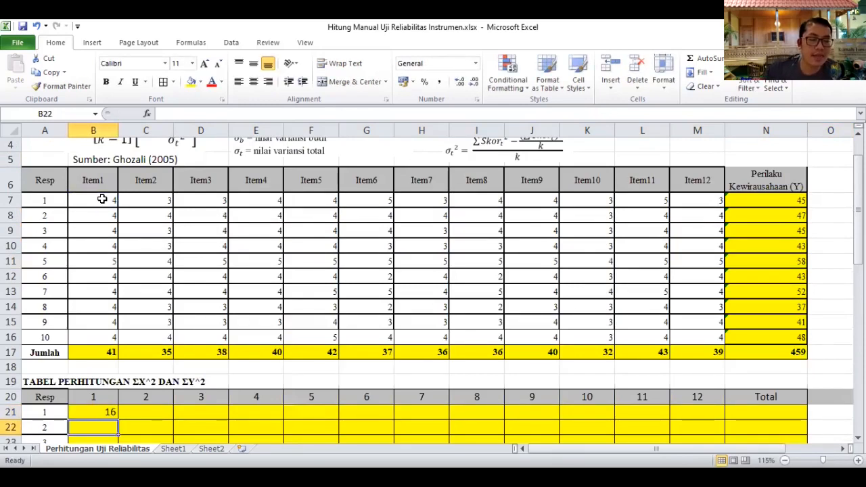
Fill the squaring formula from B21 across to N21 and down through row 30.
scroll(117, 338, down, 1)
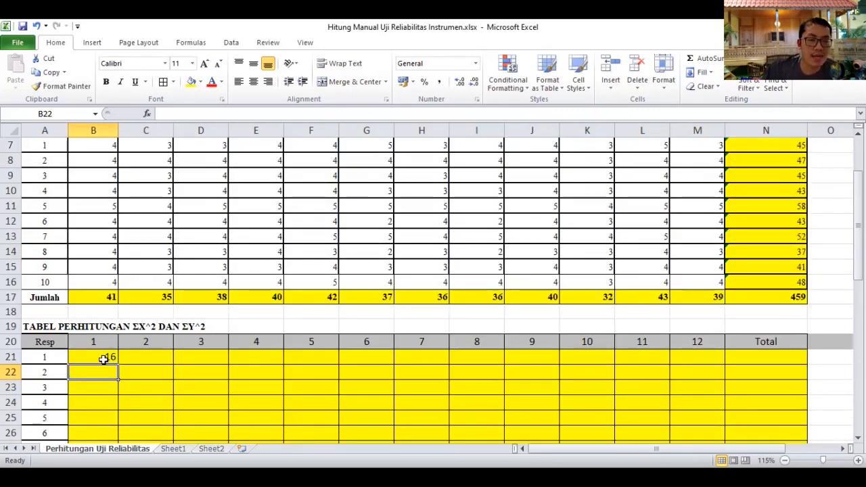
click(102, 357)
drag(355, 364, 755, 352)
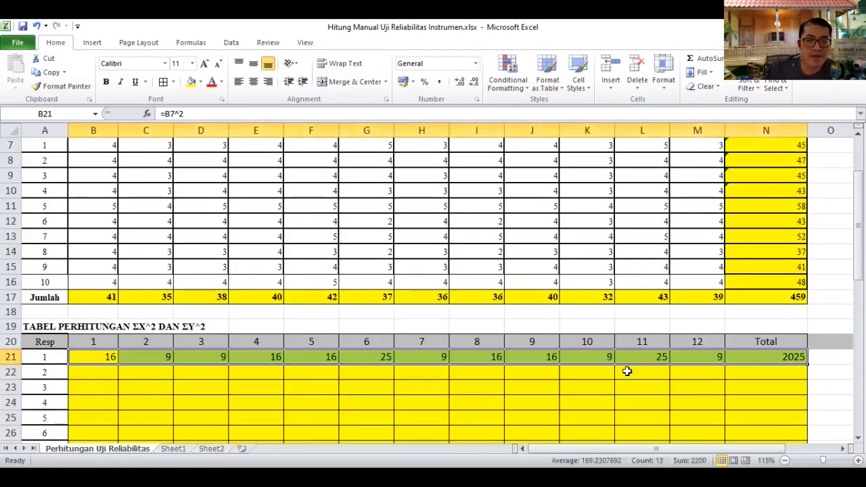
scroll(226, 372, down, 1)
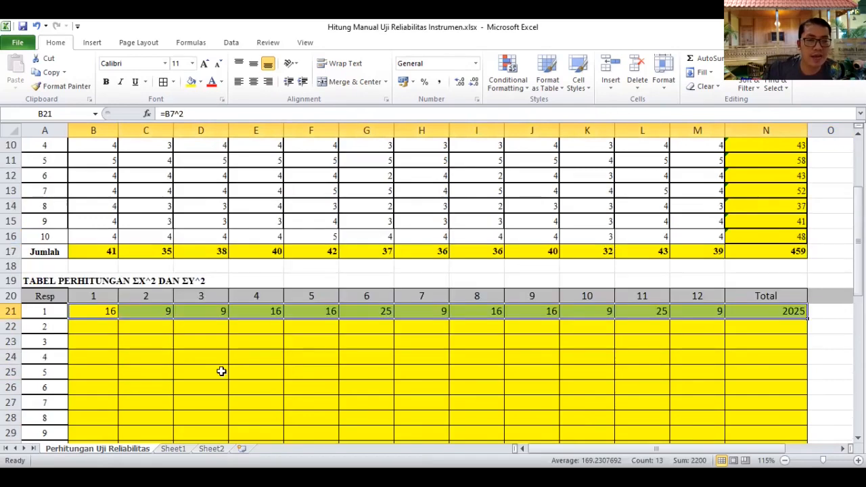
scroll(239, 292, down, 2)
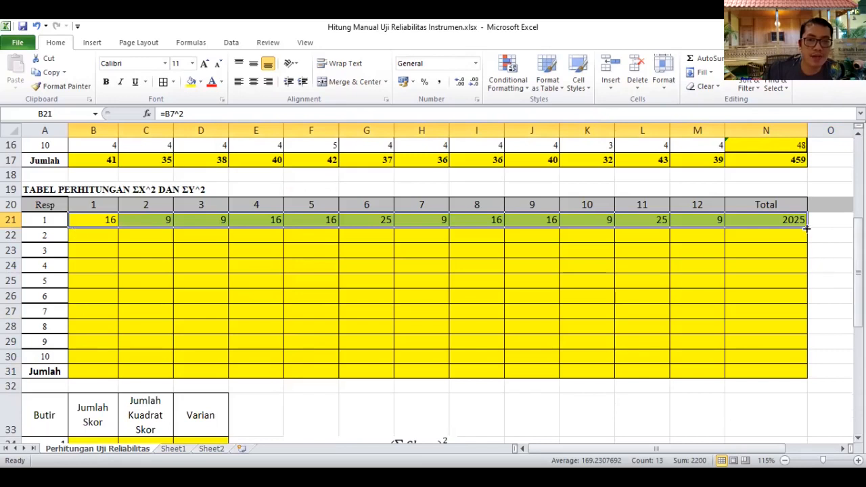
drag(805, 307, 839, 342)
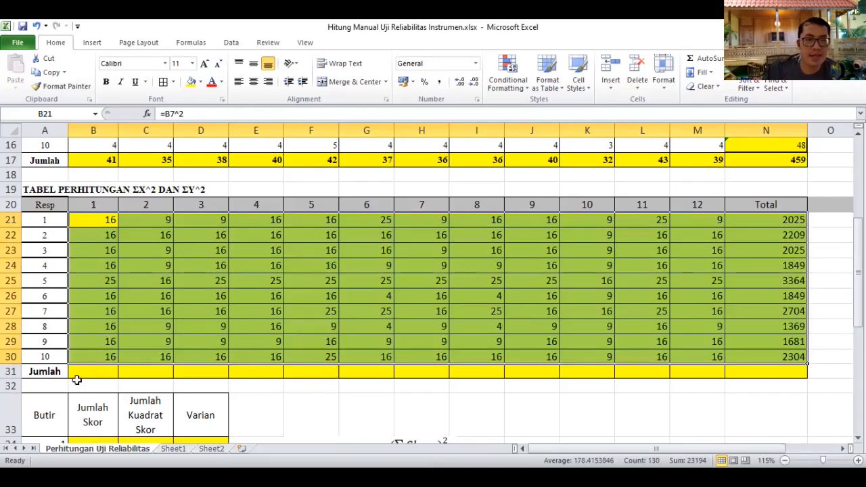
Enter =SUM(B21:B30) in B31 and fill it across the squared-scores Jumlah row to N31.
click(80, 374)
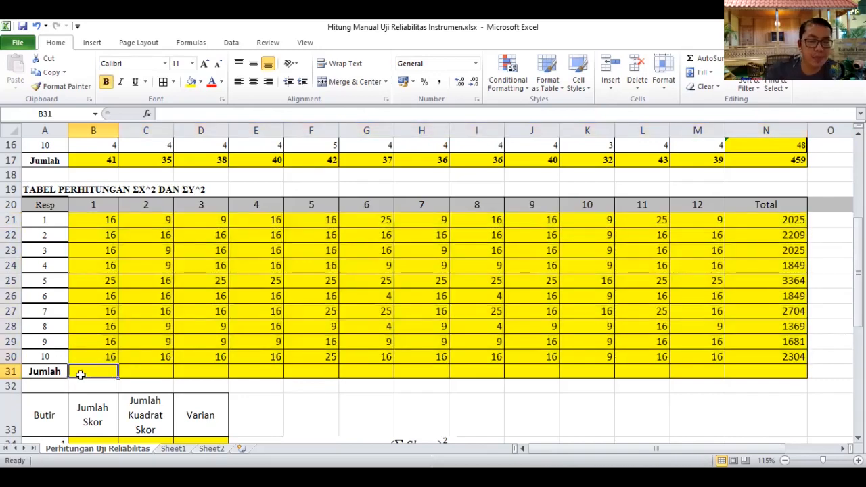
text(=)
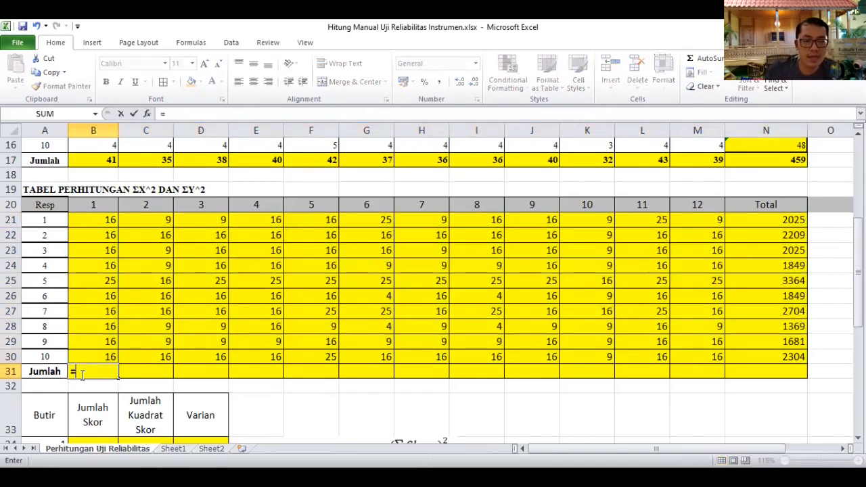
text(S)
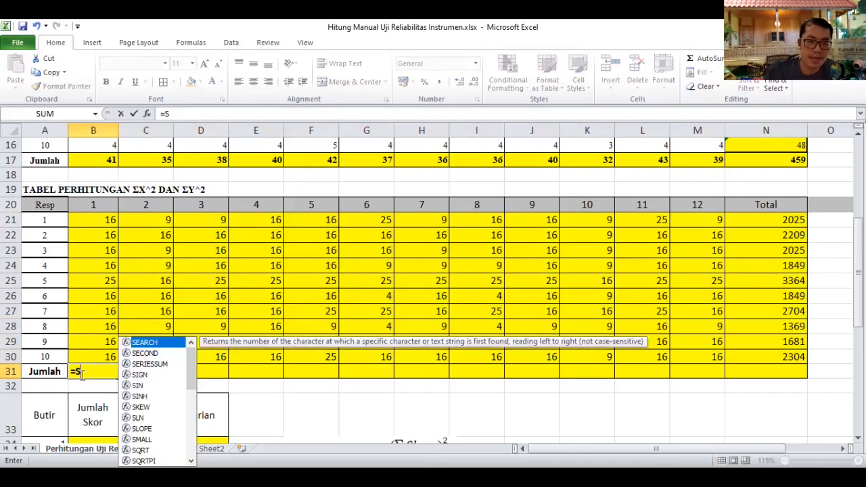
text(UM()
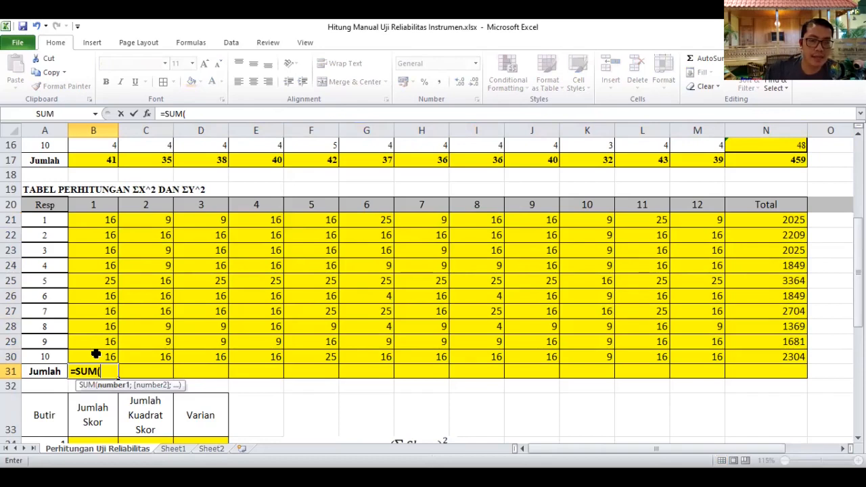
text(B21:B30))
key(Return)
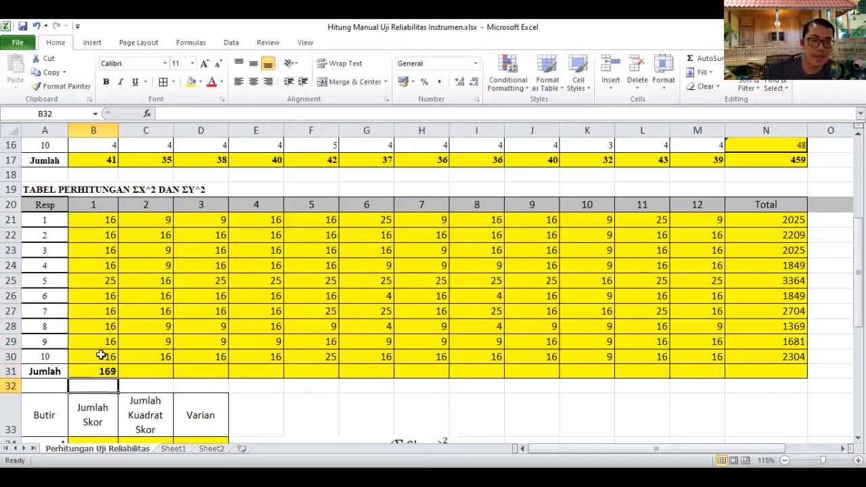
click(105, 371)
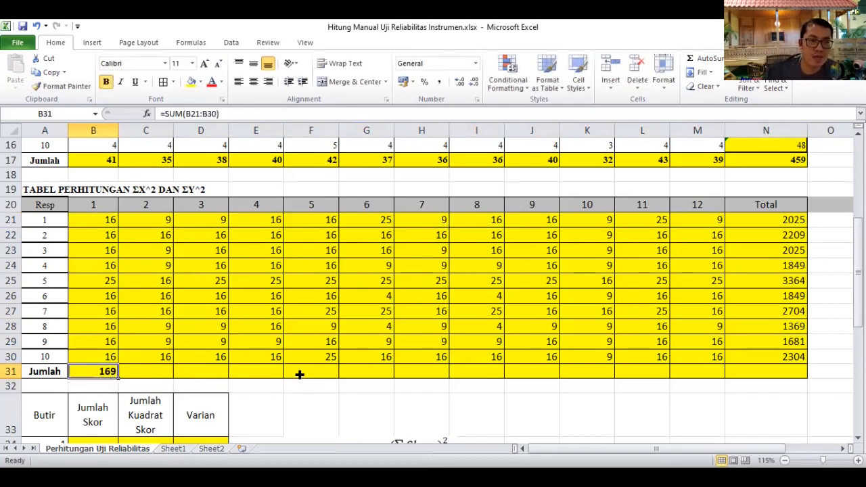
drag(458, 376, 773, 377)
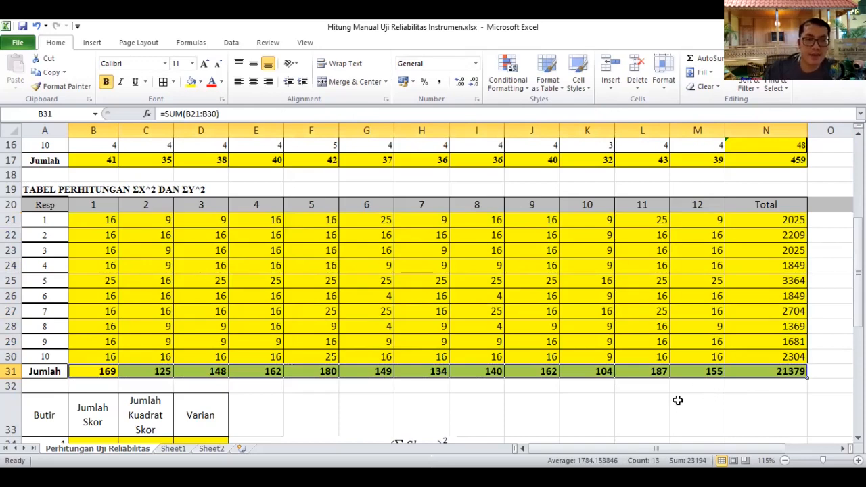
Copy the item score totals in B17:M17 and paste them as values into row 42 starting at F42.
scroll(678, 400, down, 3)
scroll(278, 297, down, 1)
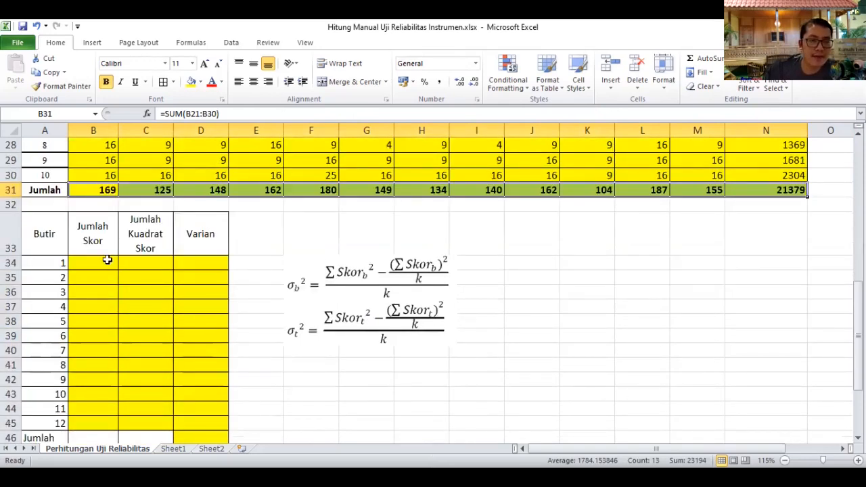
click(107, 260)
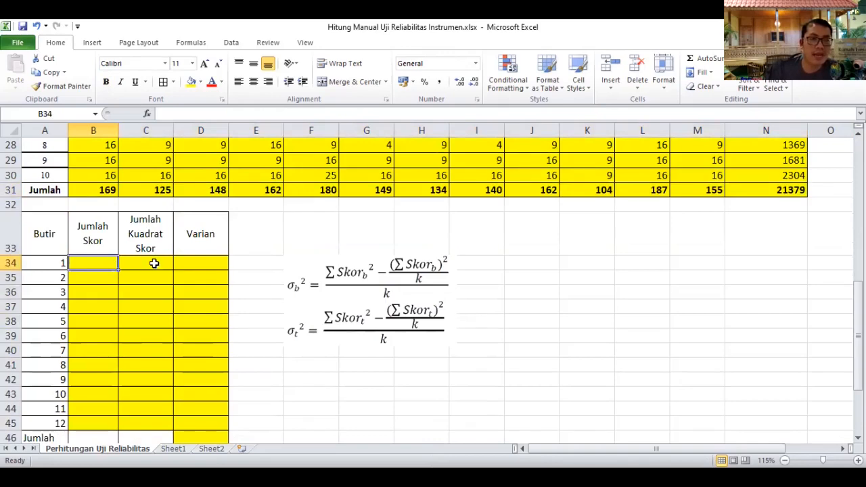
scroll(154, 263, up, 3)
scroll(98, 246, up, 3)
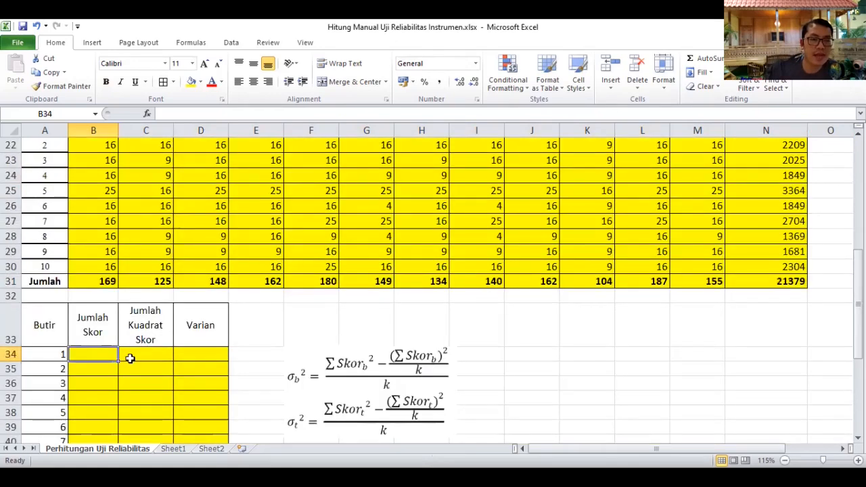
scroll(99, 226, up, 3)
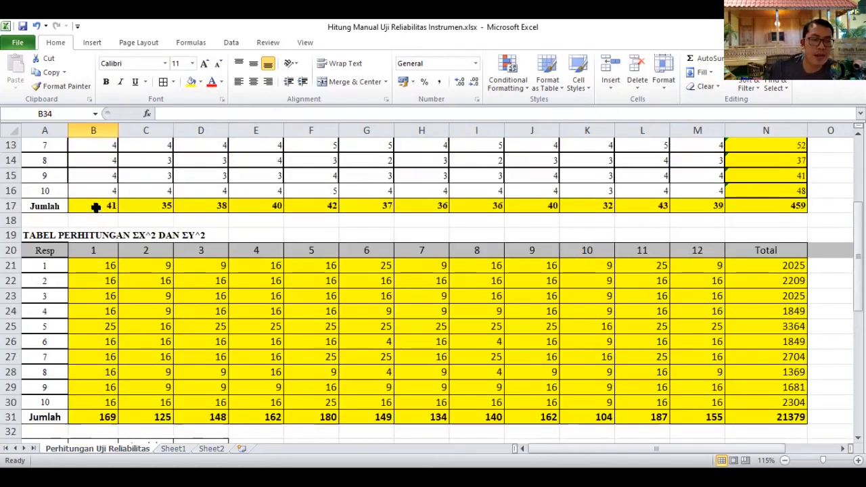
drag(95, 206, 705, 208)
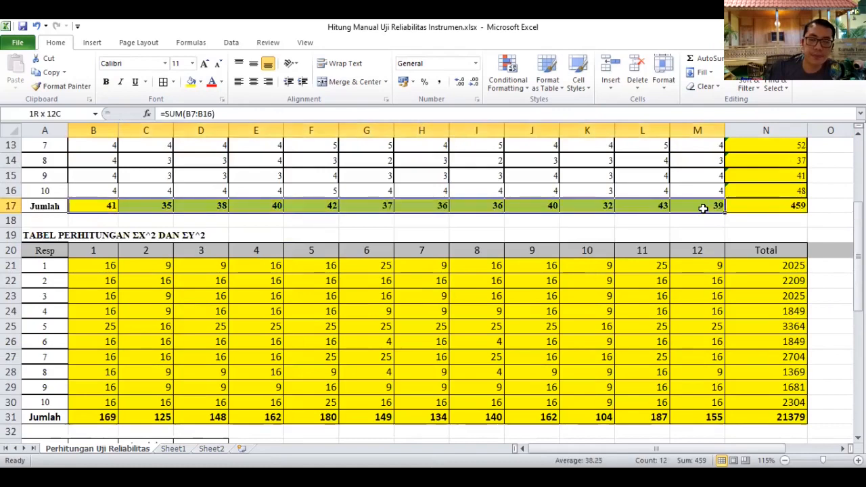
scroll(420, 205, down, 1)
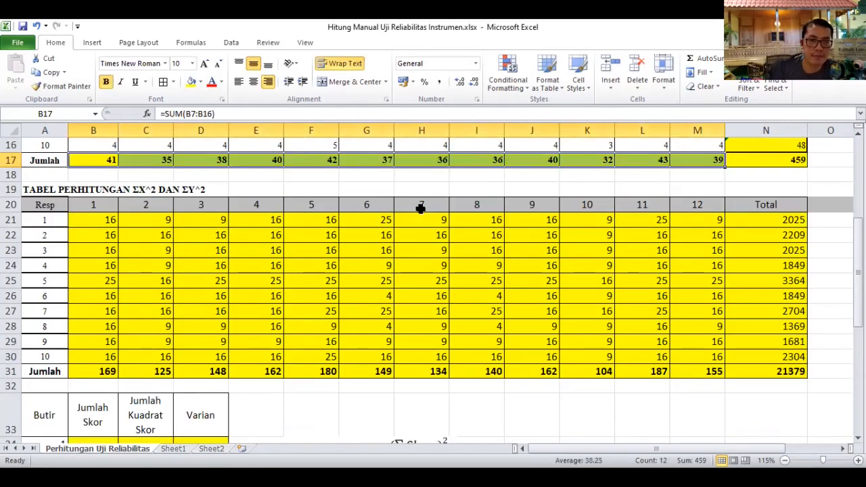
scroll(417, 207, up, 1)
scroll(416, 207, down, 3)
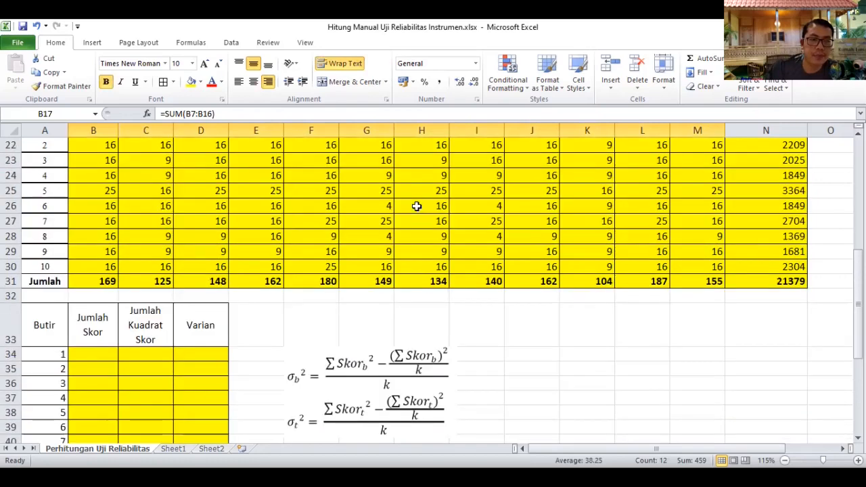
scroll(417, 212, down, 3)
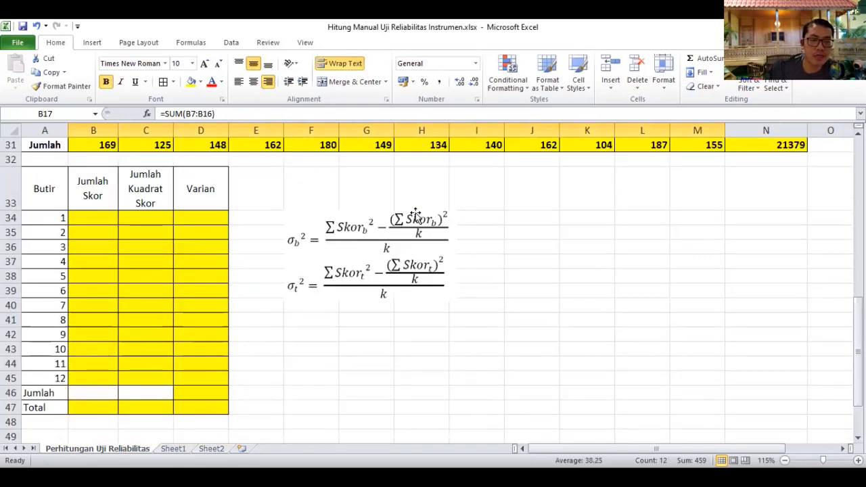
scroll(406, 216, up, 6)
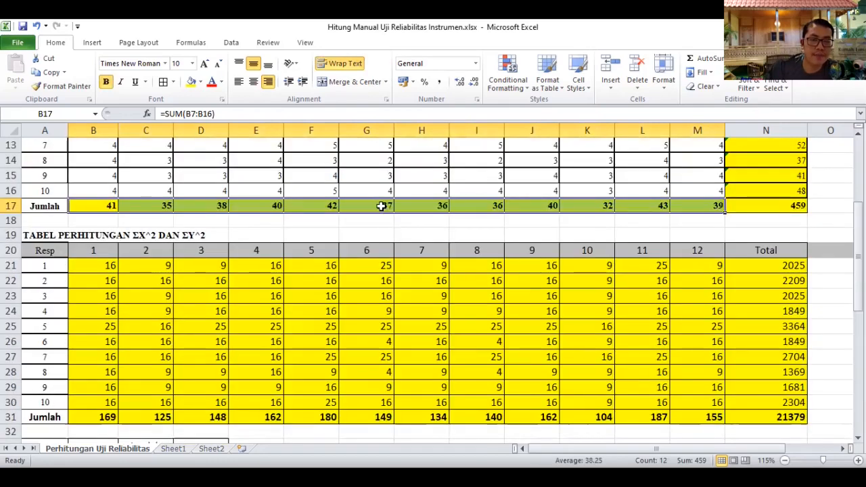
right_click(399, 229)
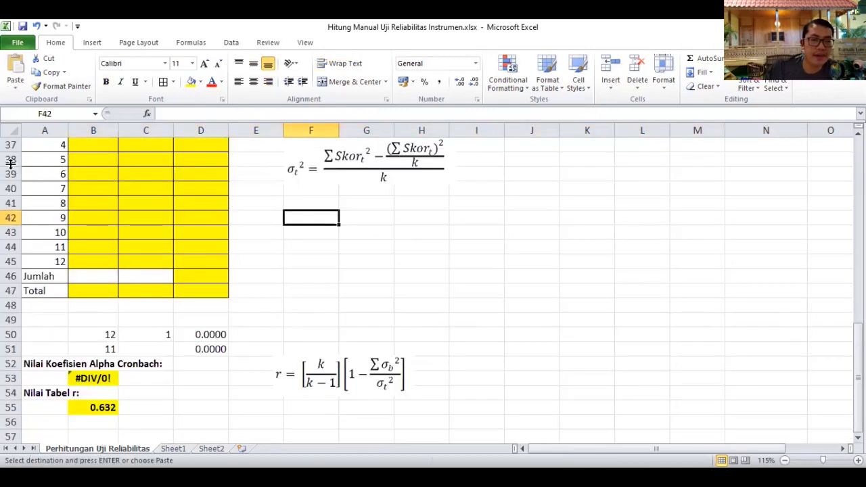
click(15, 87)
key(v)
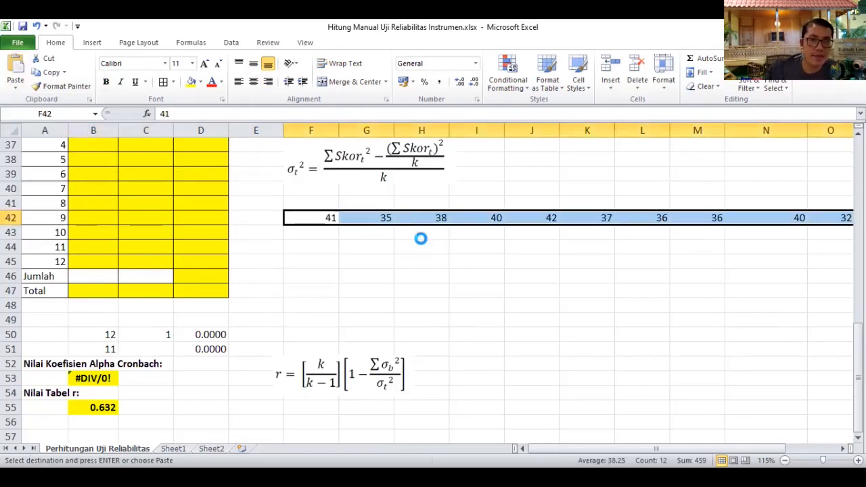
Transpose the totals from row 42 into the Jumlah Skor column at B34:B45 and clear the helper values in row 42.
scroll(83, 215, up, 2)
click(85, 217)
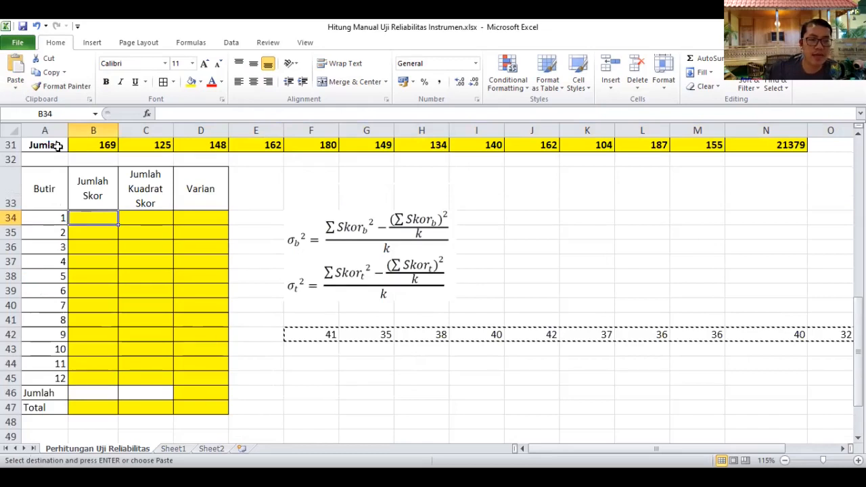
drag(311, 335, 800, 343)
key(Delete)
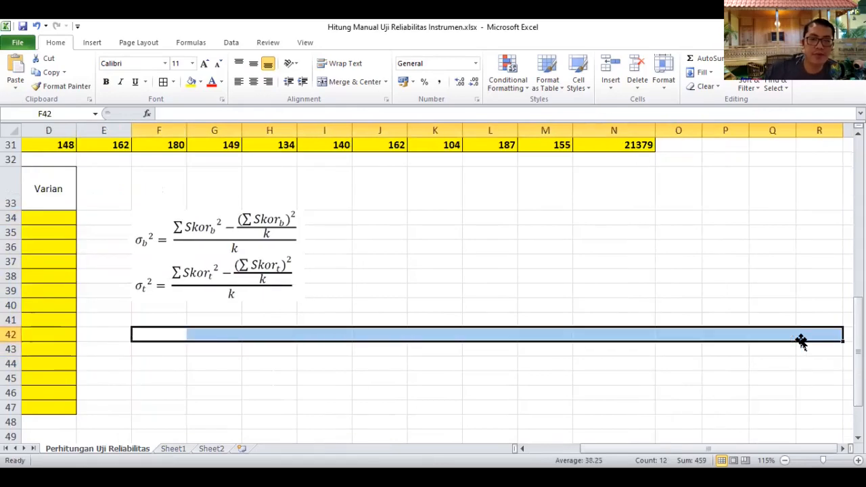
Copy the squared-score totals in B31:M31 and paste them as values into row 42 starting at F42.
drag(689, 451, 162, 243)
scroll(135, 240, up, 2)
drag(101, 236, 666, 234)
drag(720, 232, 719, 235)
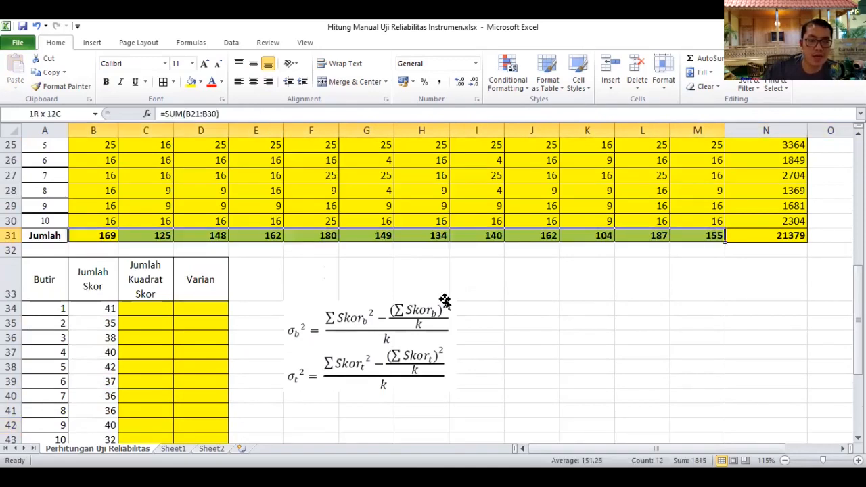
right_click(404, 239)
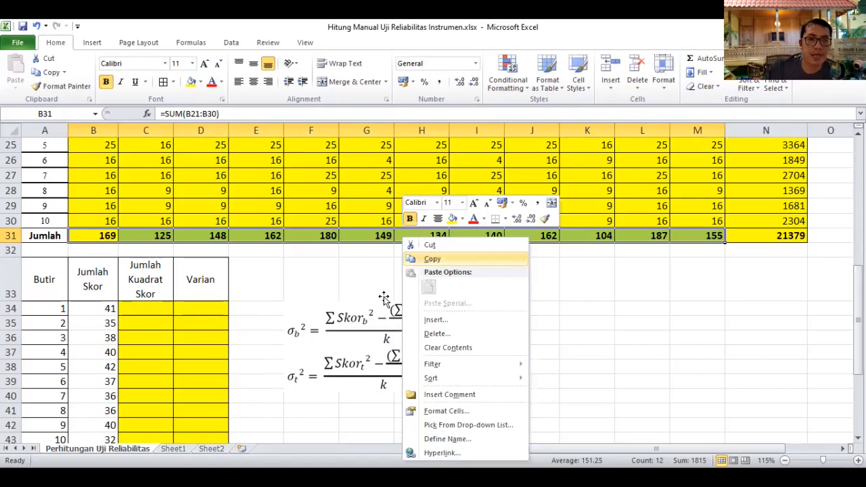
click(432, 259)
scroll(306, 330, down, 2)
click(305, 331)
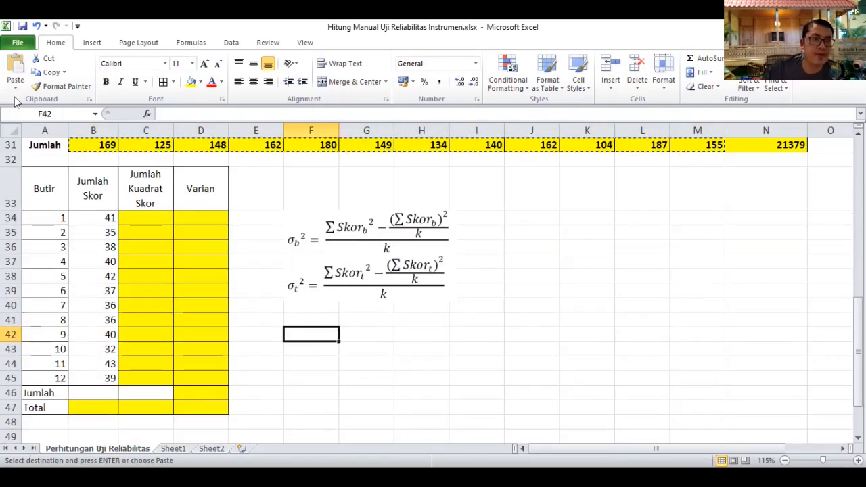
Transpose the squared-score totals from row 42 into the Jumlah Kuadrat Skor column at C34:C45 and clear the helper row.
right_click(310, 336)
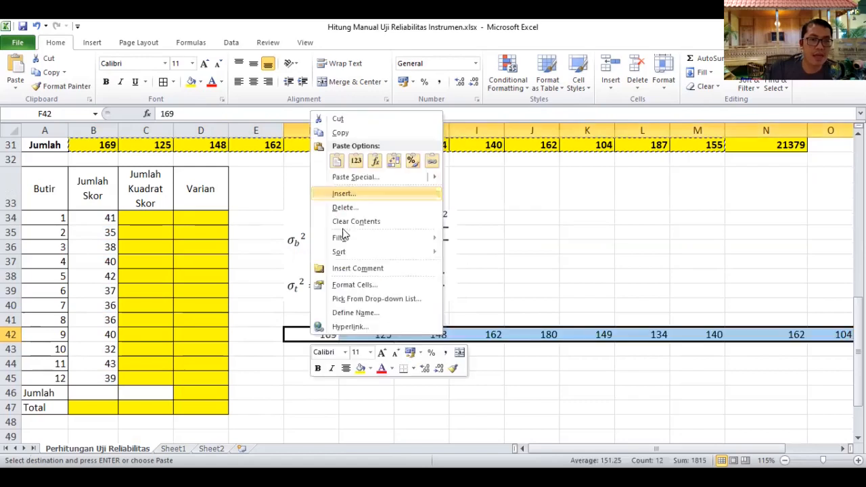
click(161, 215)
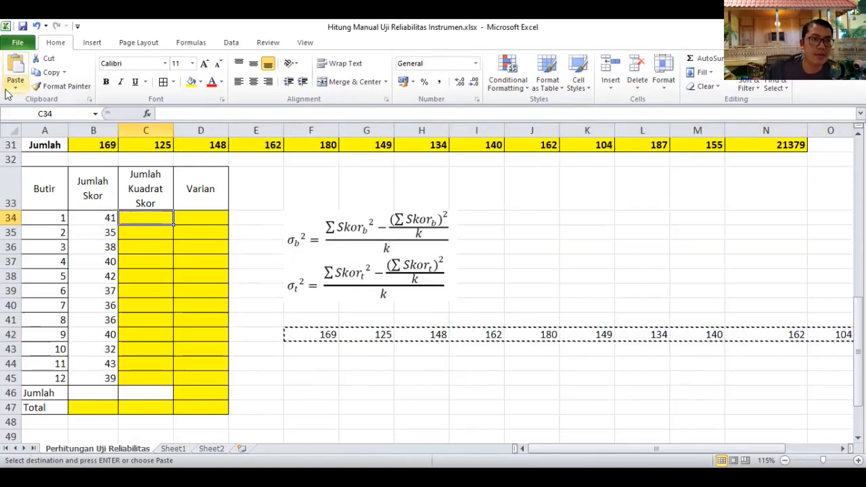
drag(294, 332, 792, 332)
key(Delete)
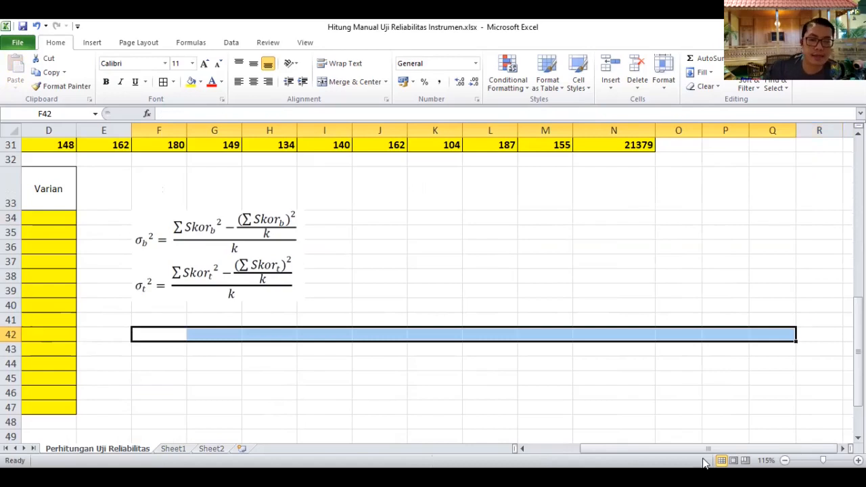
Apply the yellow fill to the Jumlah Skor and Jumlah Kuadrat Skor values in B34:C45.
drag(694, 451, 609, 458)
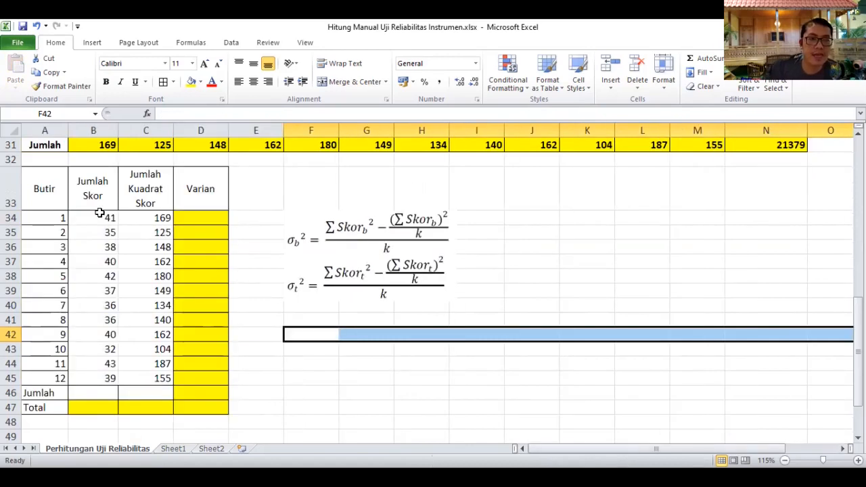
drag(107, 217, 148, 357)
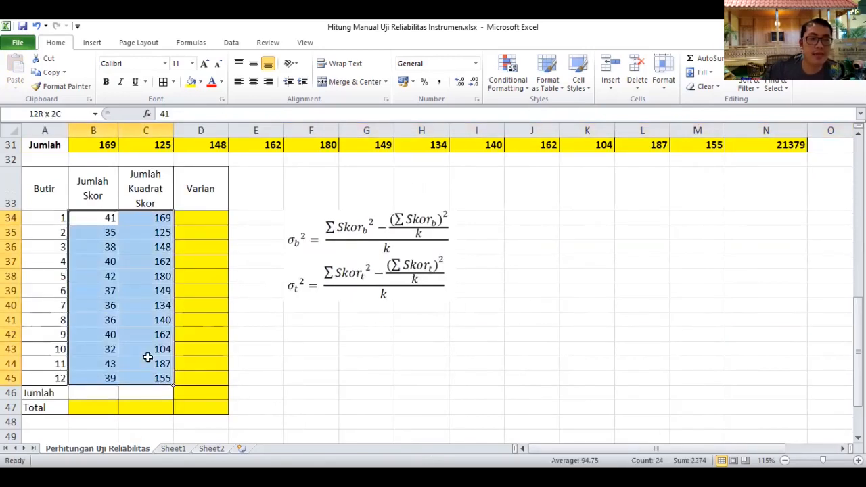
click(192, 83)
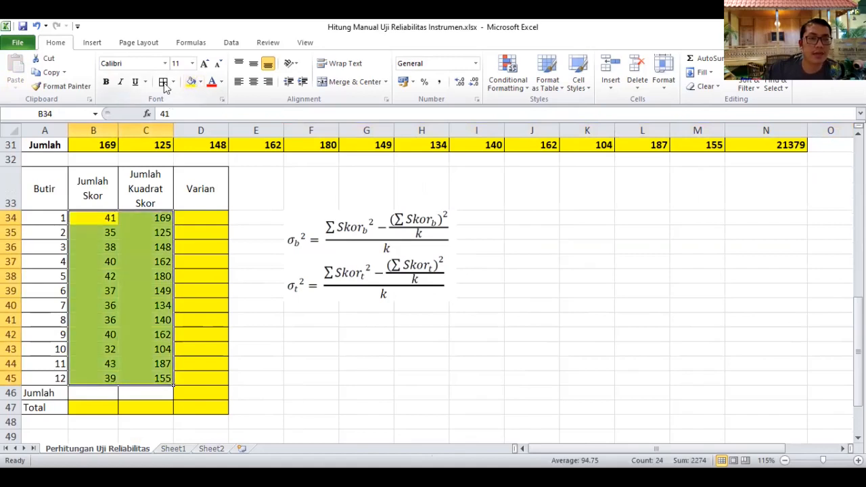
click(268, 320)
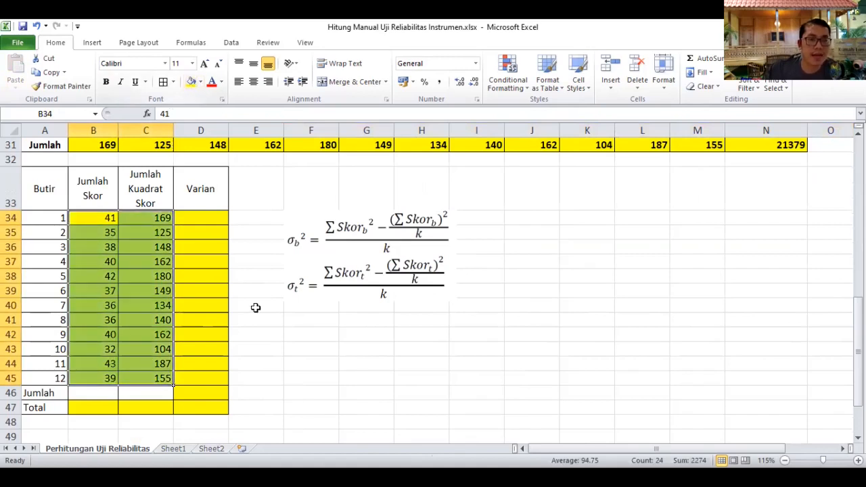
click(205, 220)
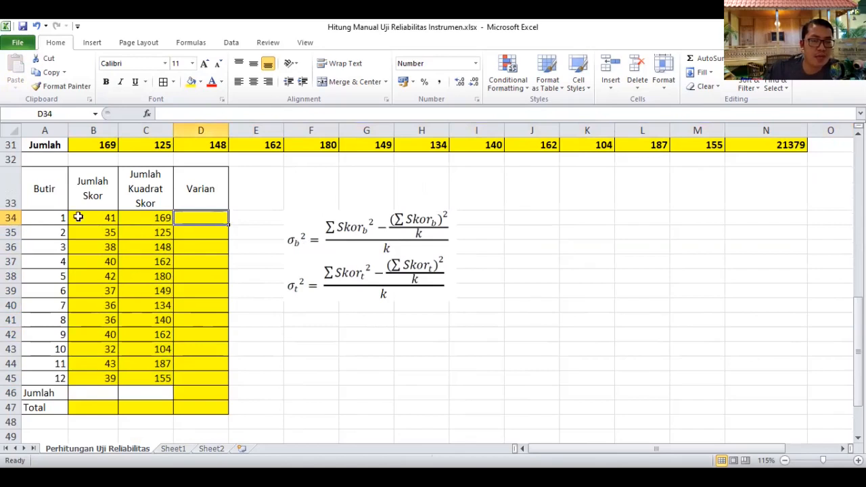
click(78, 409)
click(142, 406)
click(187, 410)
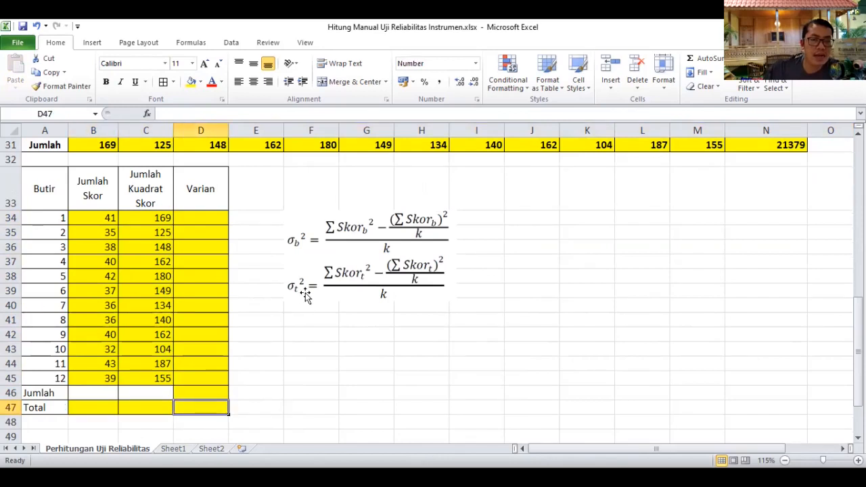
Enter =N17 in B47 to bring the overall score total into the Total row.
click(98, 407)
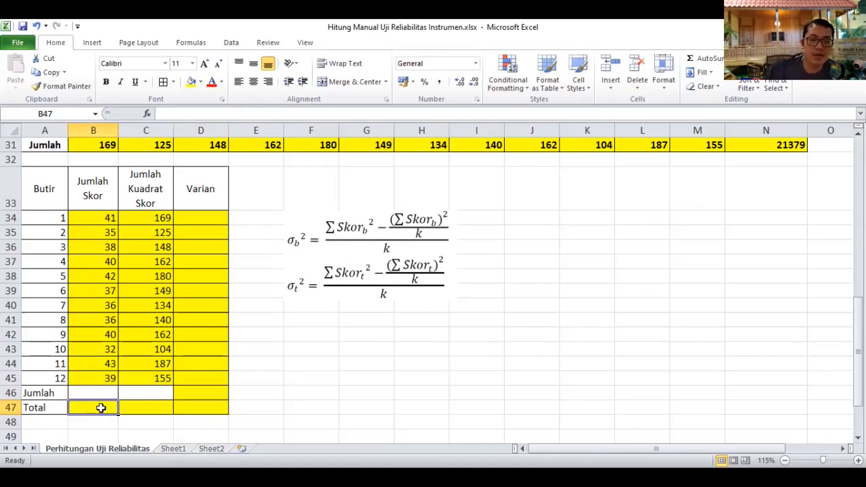
text(=)
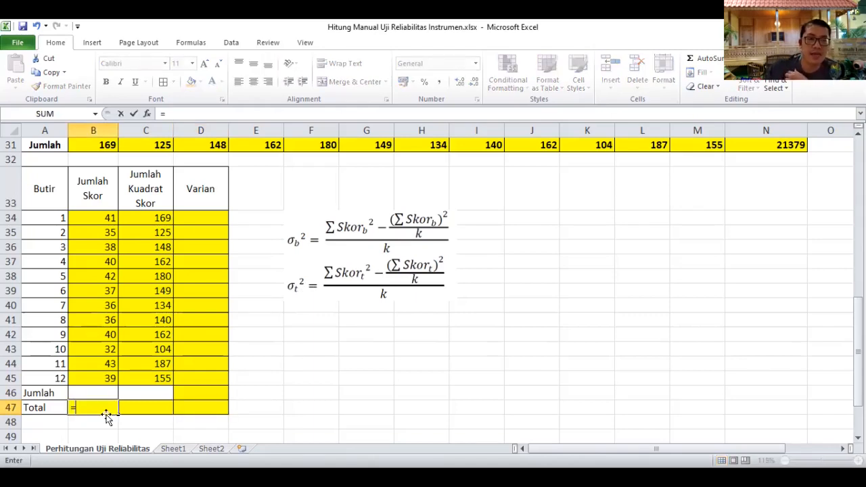
scroll(106, 411, up, 1)
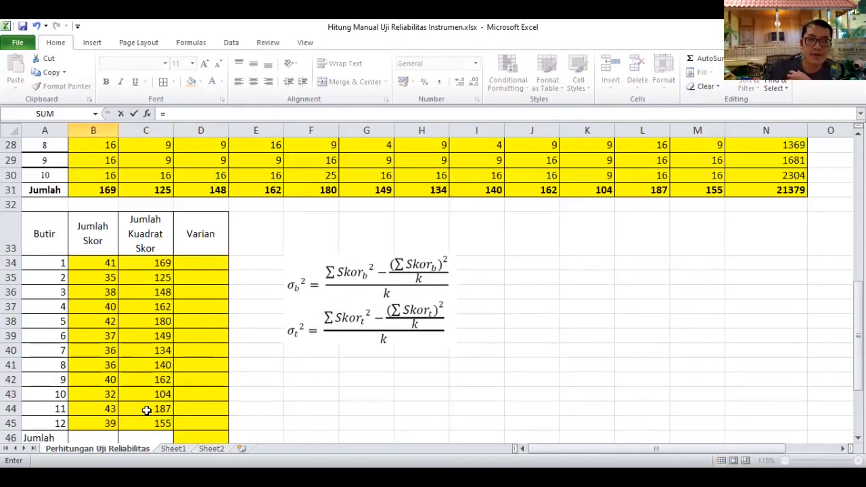
scroll(145, 410, up, 4)
scroll(771, 251, up, 2)
click(771, 252)
key(Return)
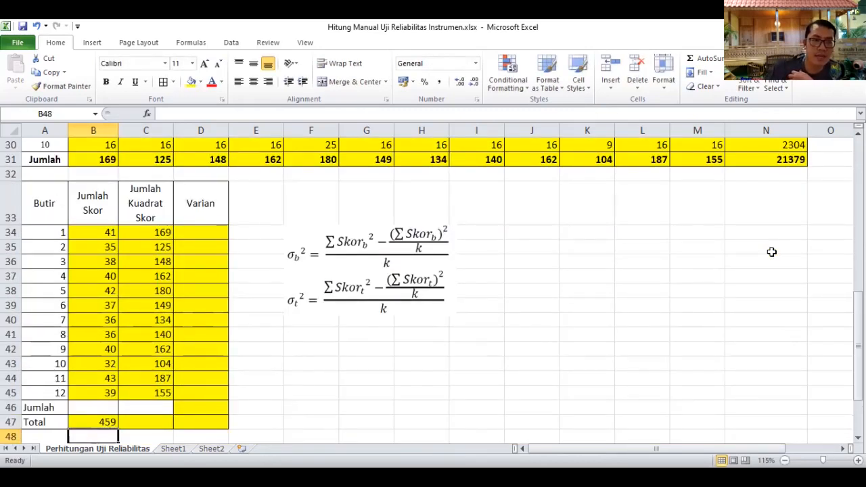
Enter =N31 in C47 to bring the total of squared scores into the Total row.
key(Up)
key(Right)
text(=)
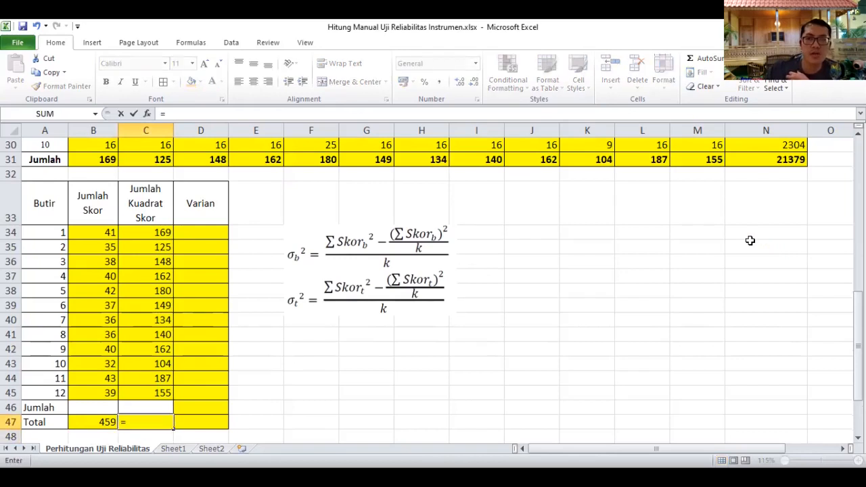
click(773, 160)
key(Return)
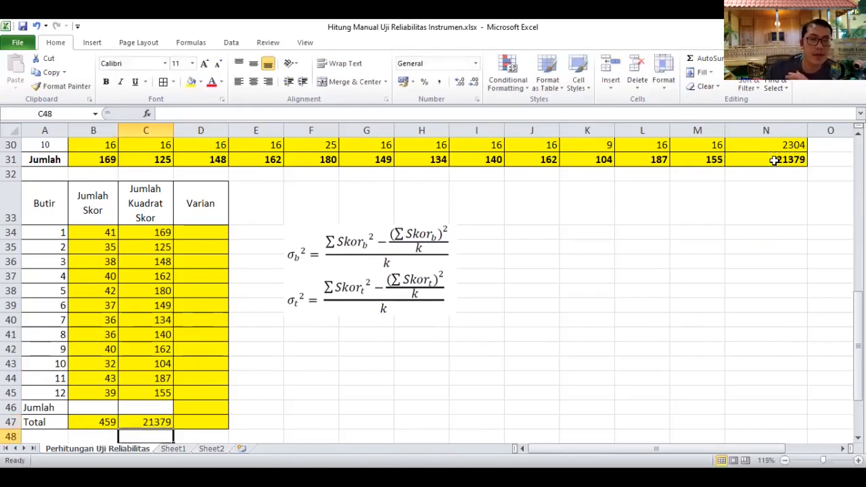
Begin the item 1 variance formula in D34 as =C34-(B34^2)/12.
click(189, 230)
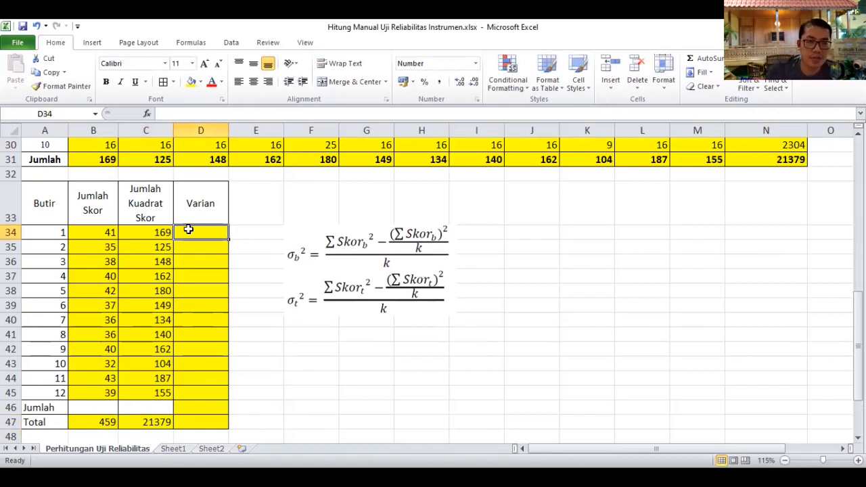
text(=)
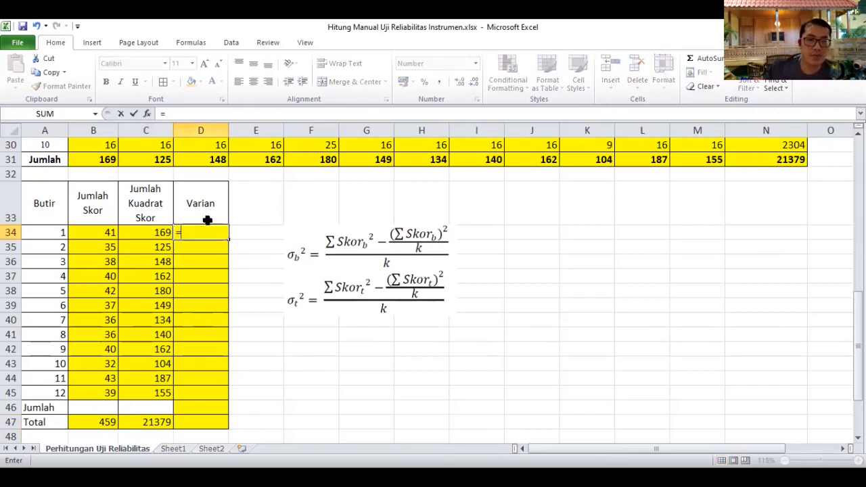
click(161, 232)
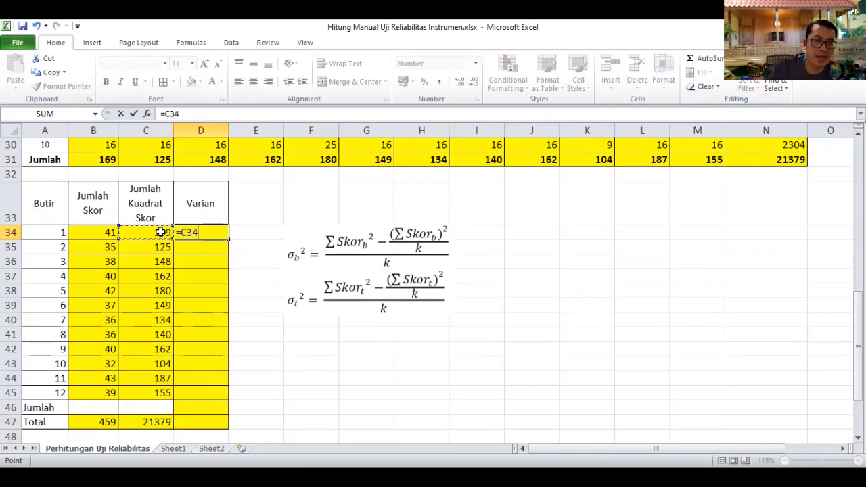
text(-()
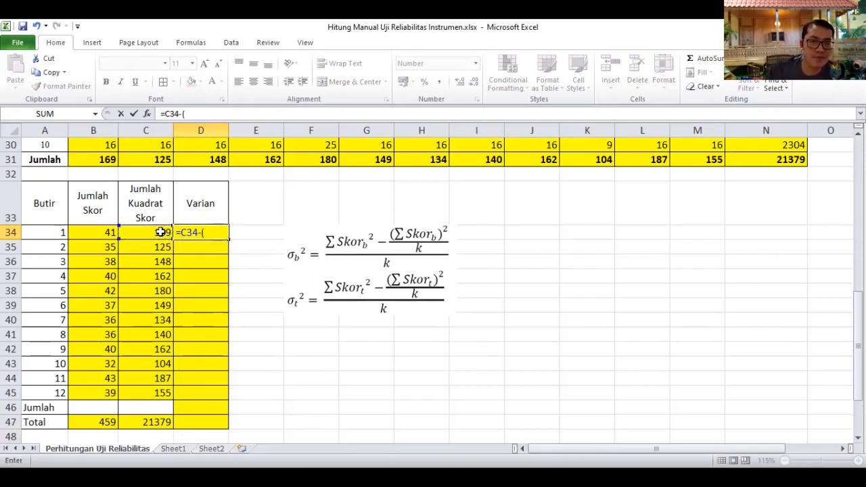
click(91, 232)
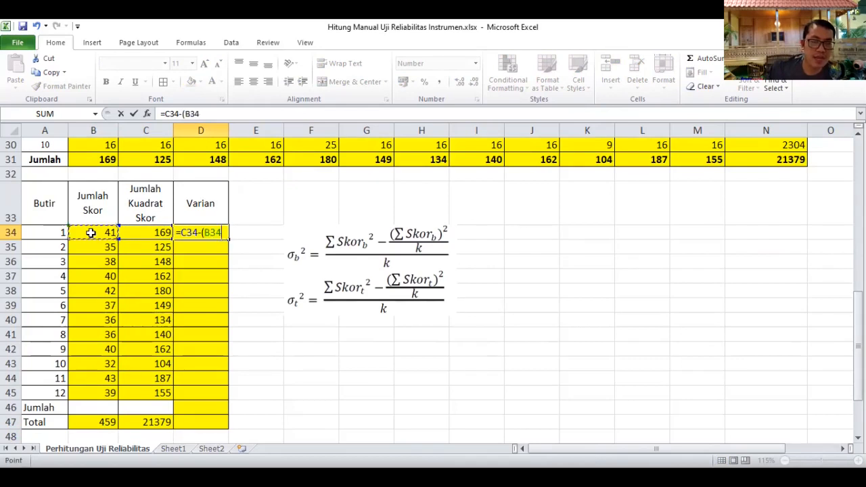
text(^2)
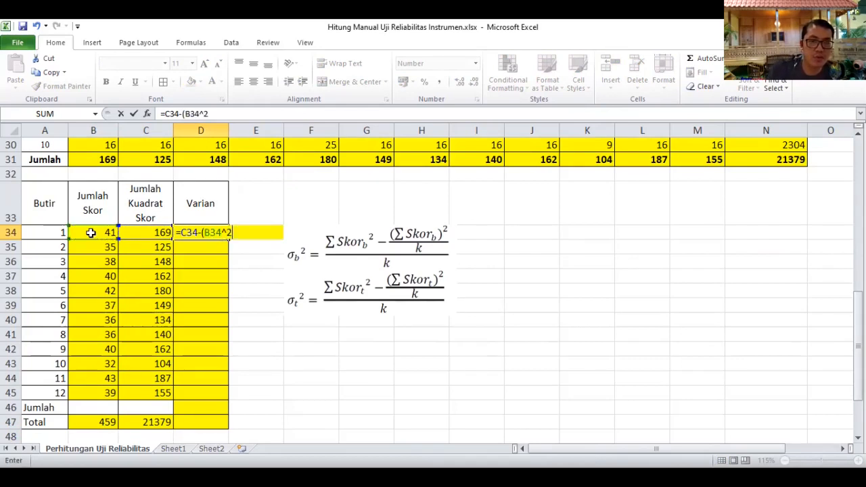
text()/)
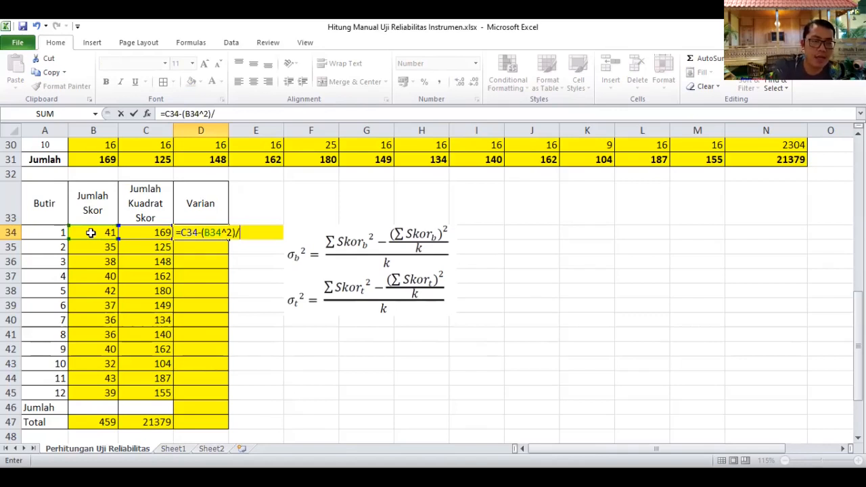
text(12)
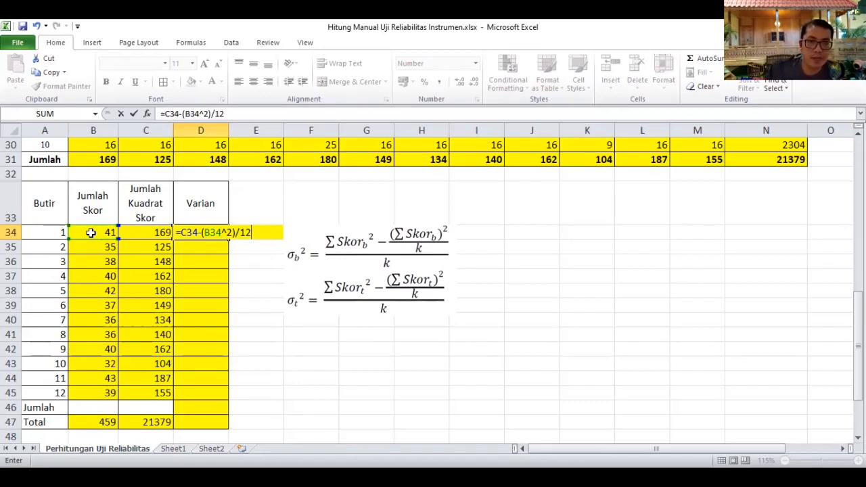
Bracket the D34 formula and divide the whole difference by 12, giving =(C34-((B34^2)/12))/12.
click(201, 233)
text(()
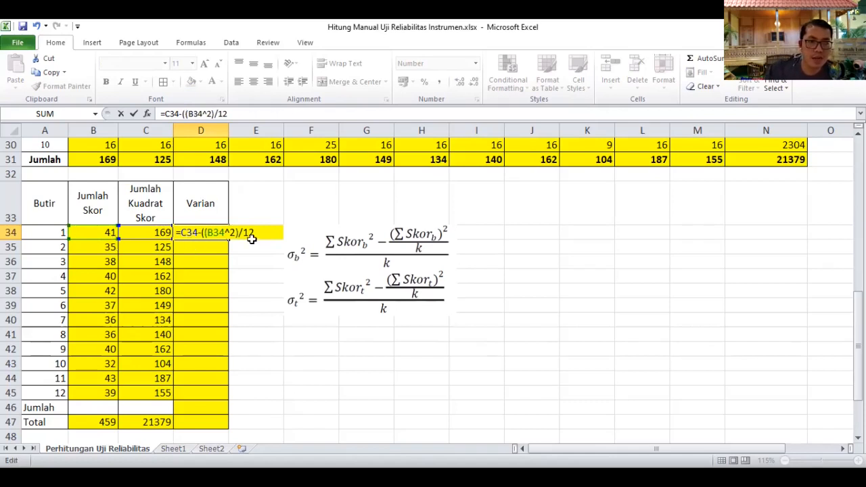
text())
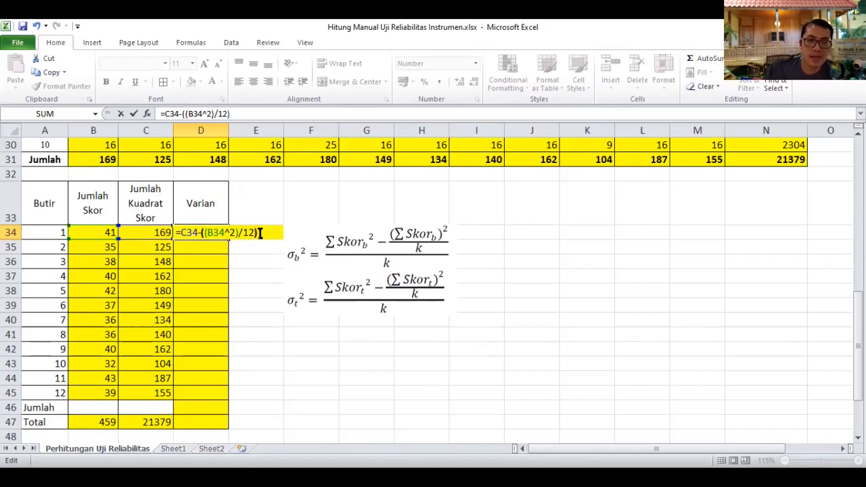
click(180, 232)
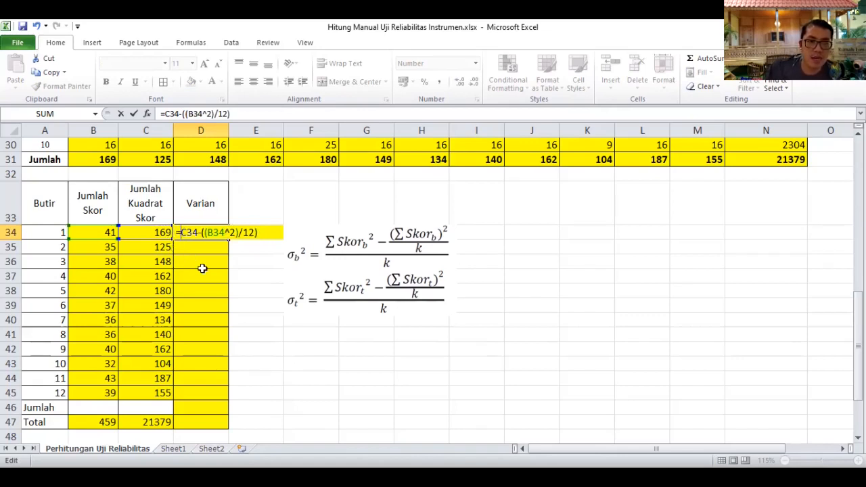
text(()
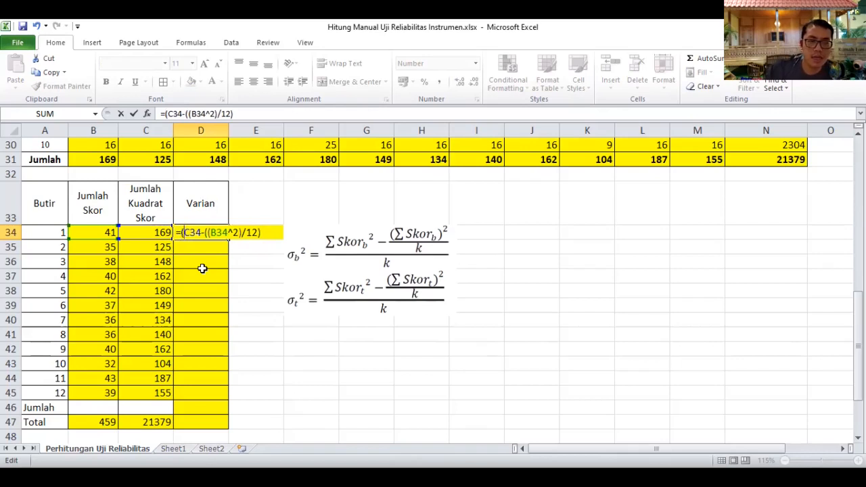
click(272, 233)
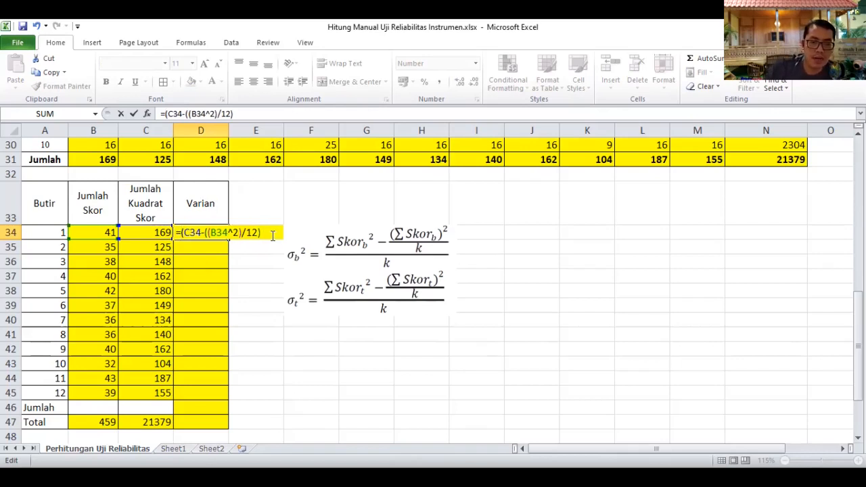
text()/12)
key(Return)
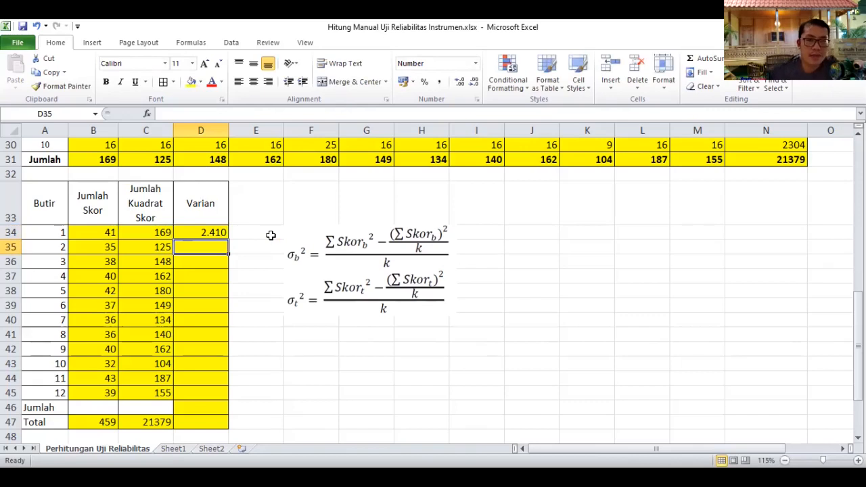
Fill the D34 variance formula down to D45 and copy it into the Total row at D47.
click(222, 234)
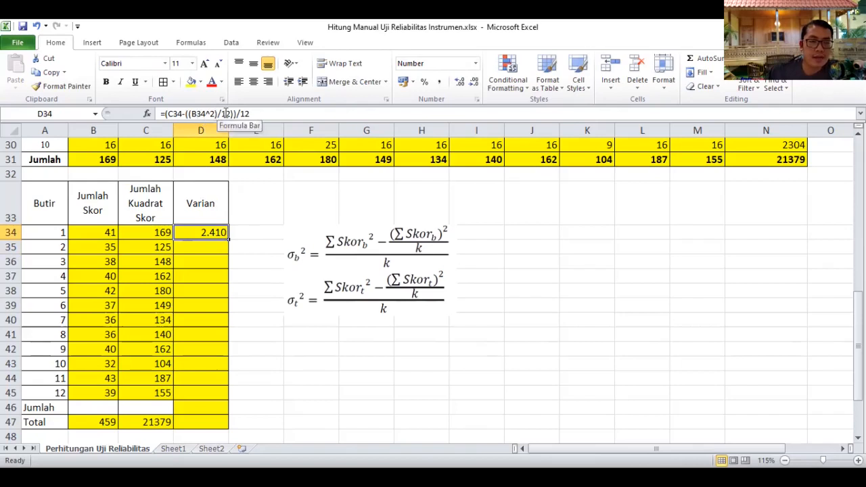
drag(230, 240, 233, 384)
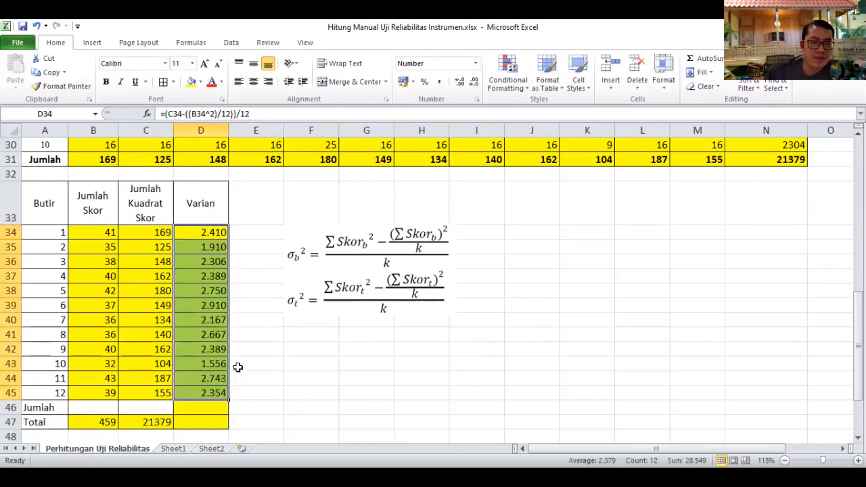
scroll(239, 368, down, 3)
scroll(238, 367, up, 1)
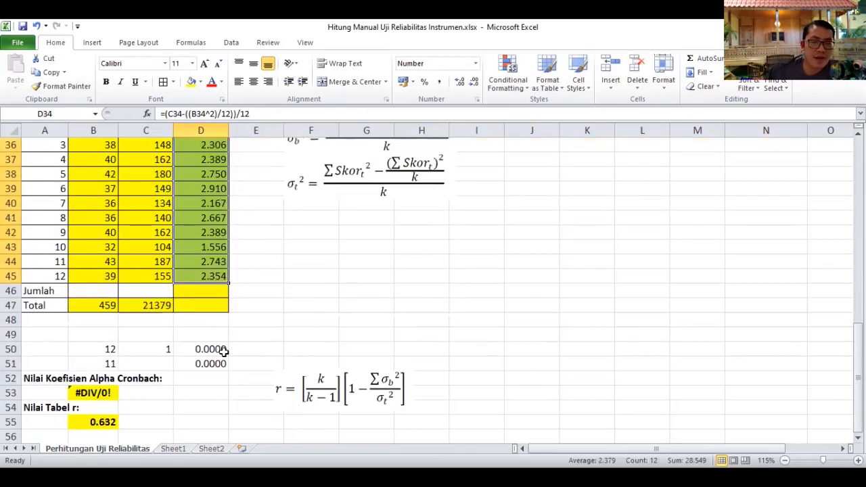
click(217, 279)
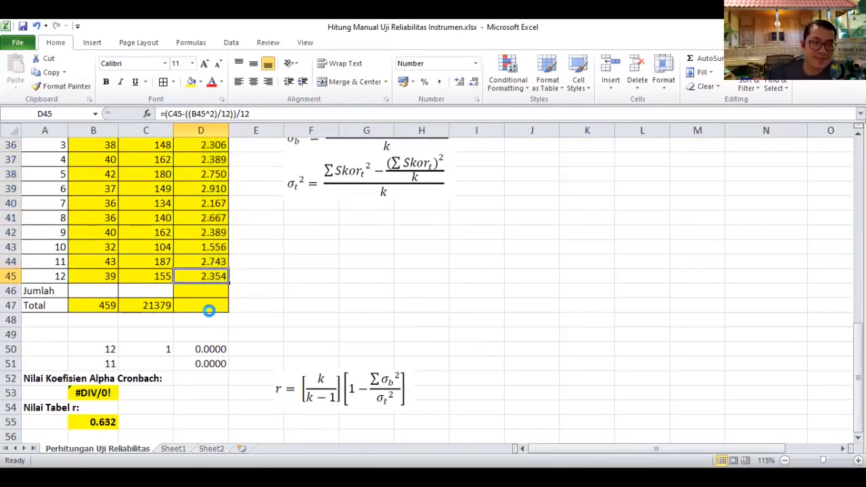
key(ctrl+c)
click(209, 306)
key(ctrl+v)
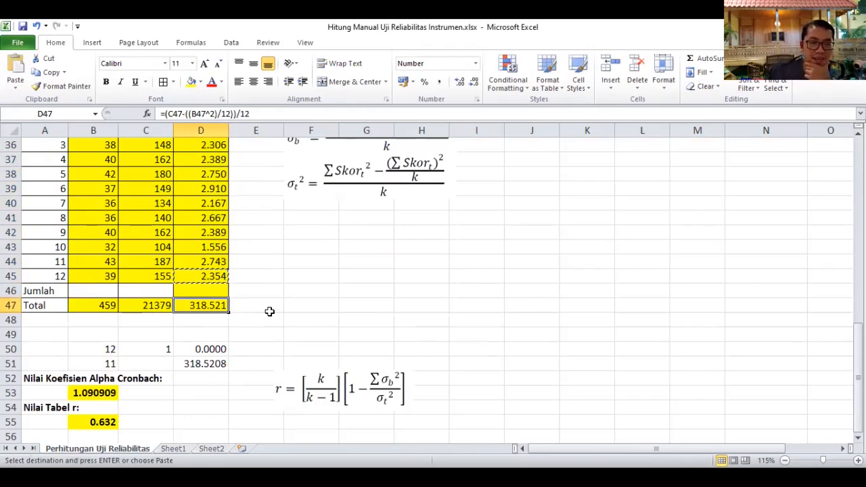
click(269, 313)
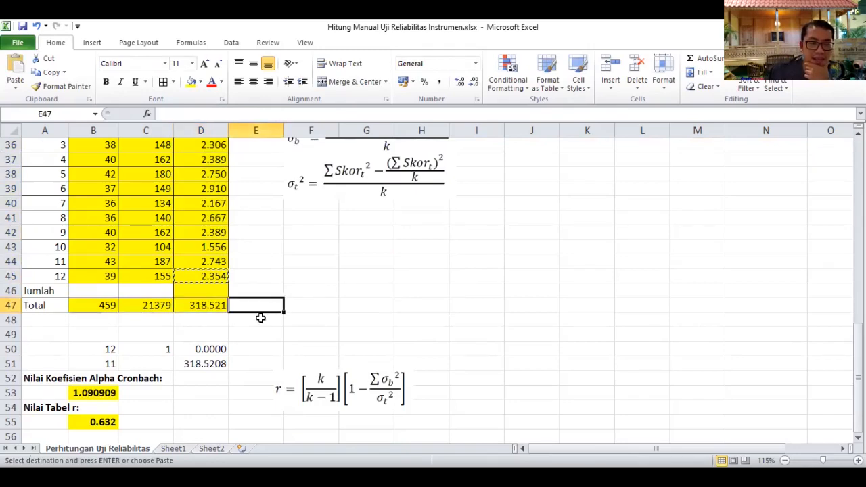
Sum the item variances D34:D45 in the Jumlah row at D46.
scroll(257, 318, up, 3)
scroll(204, 404, down, 2)
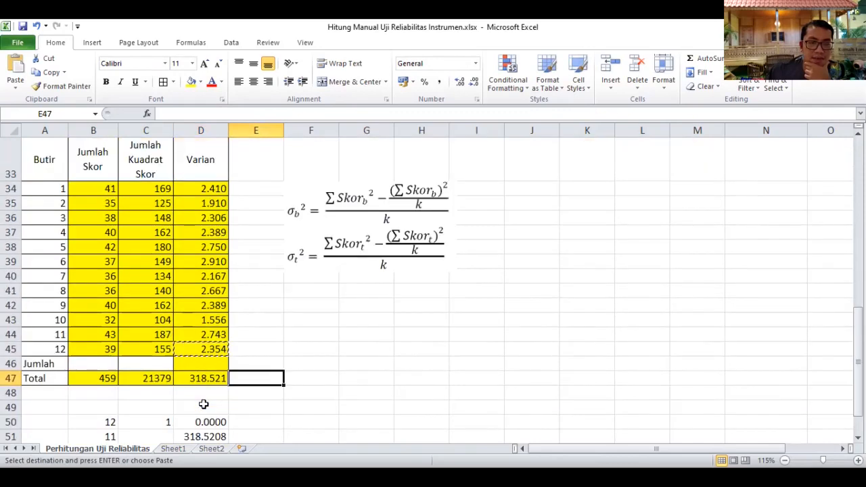
scroll(204, 404, up, 1)
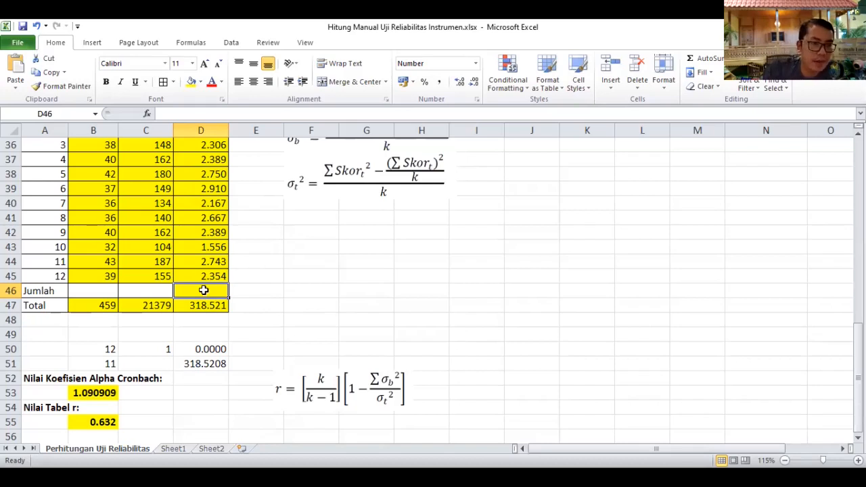
text(=)
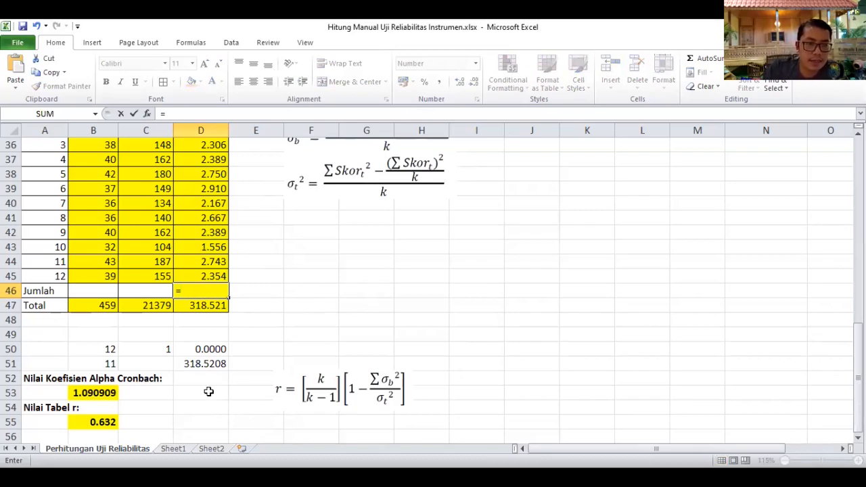
key(alt+equal)
key(Return)
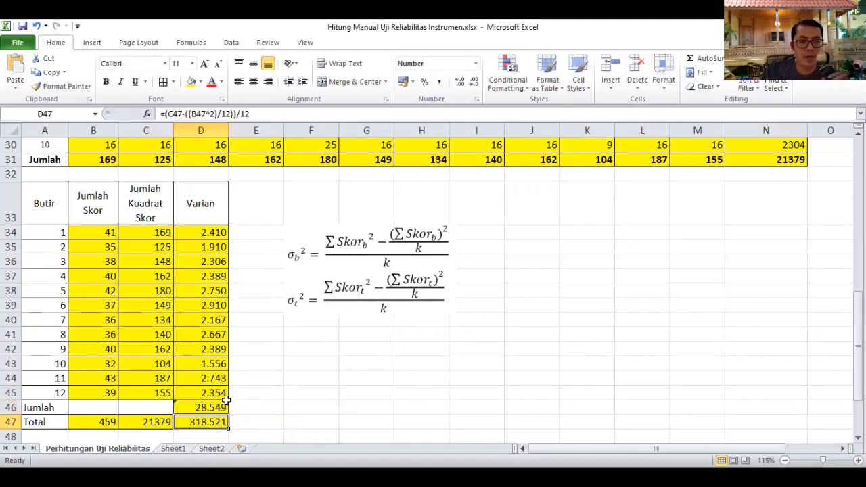
Examine the total variance formula in D47 and the Cronbach's alpha formula in B53 with its inputs in B50 and B51.
scroll(227, 399, down, 1)
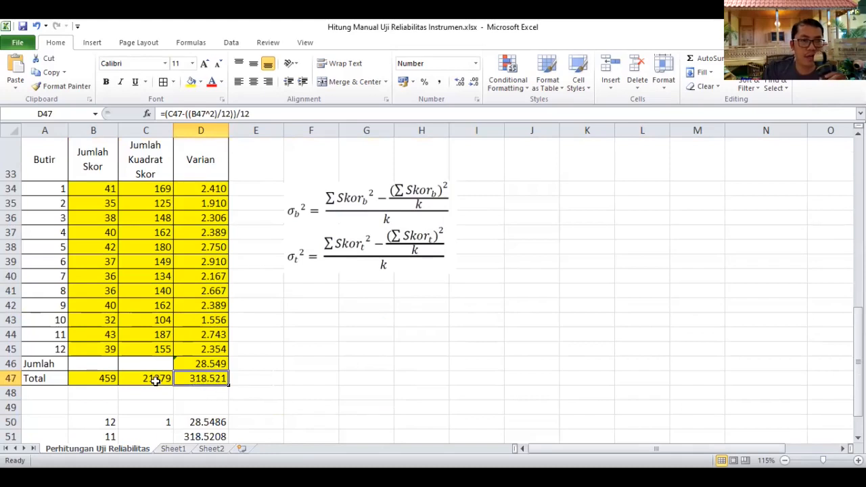
double_click(193, 380)
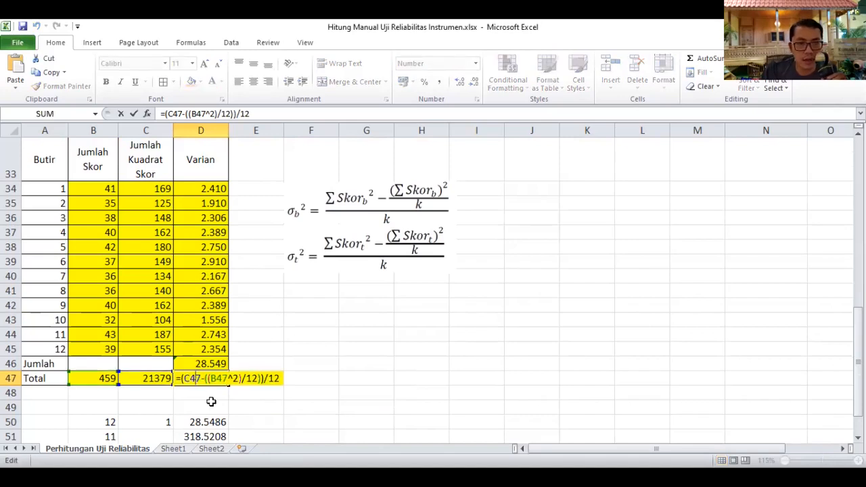
key(Return)
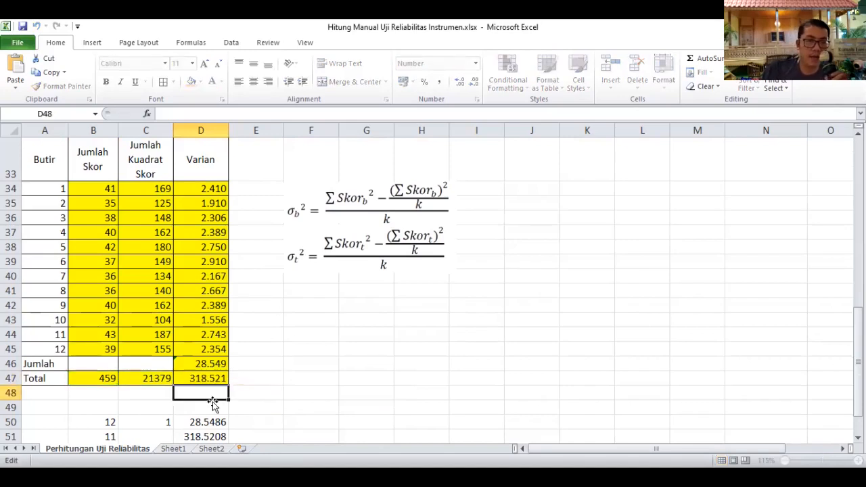
scroll(203, 392, down, 1)
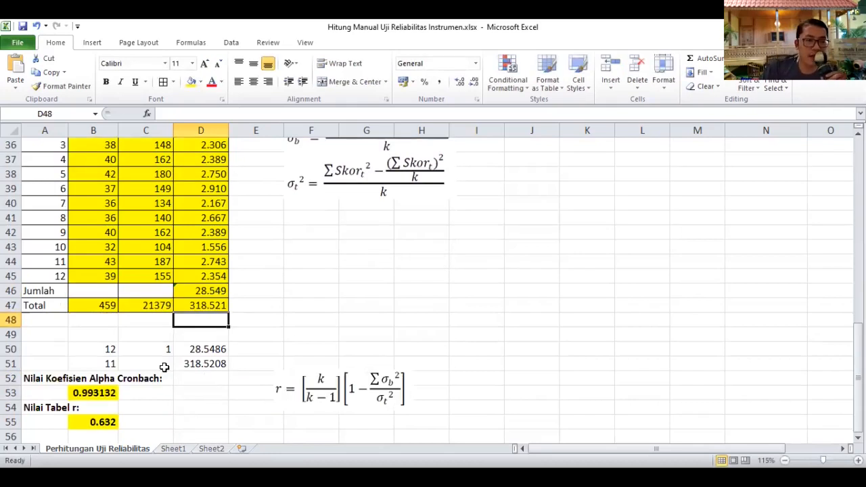
click(87, 396)
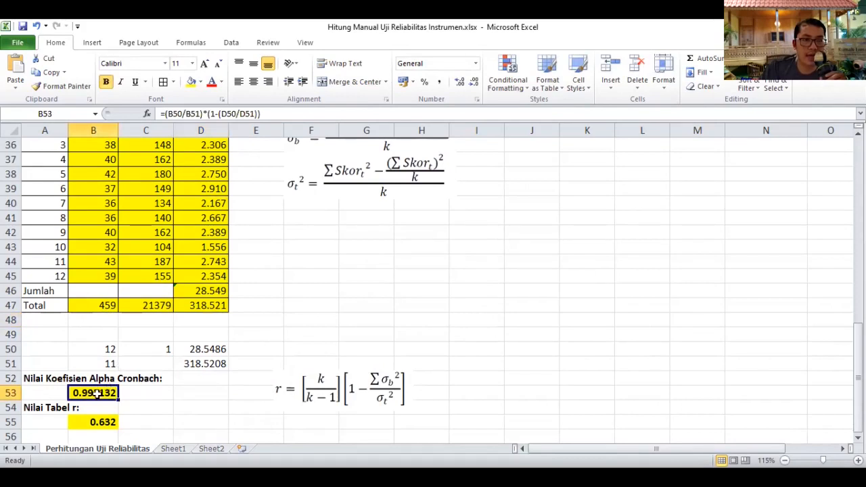
click(96, 350)
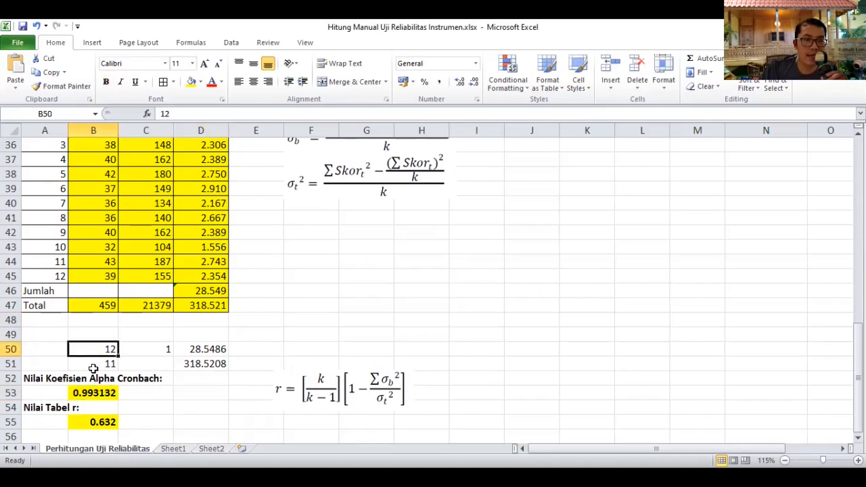
scroll(163, 343, up, 1)
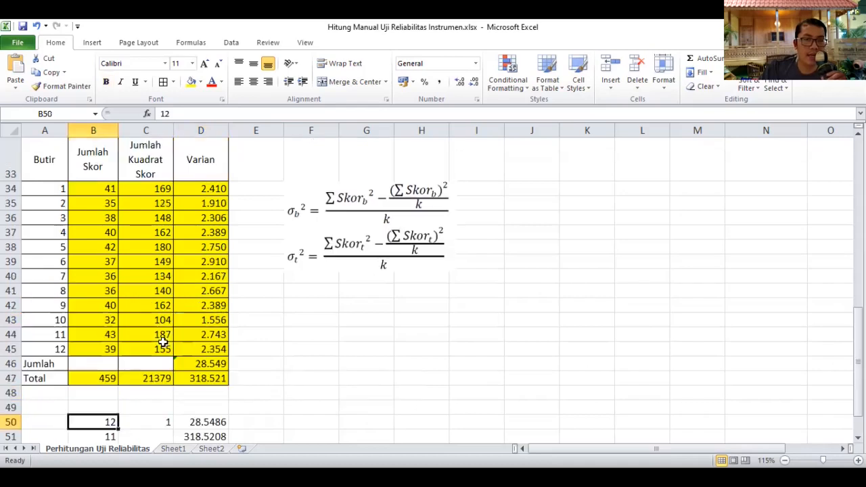
click(99, 437)
scroll(102, 405, down, 1)
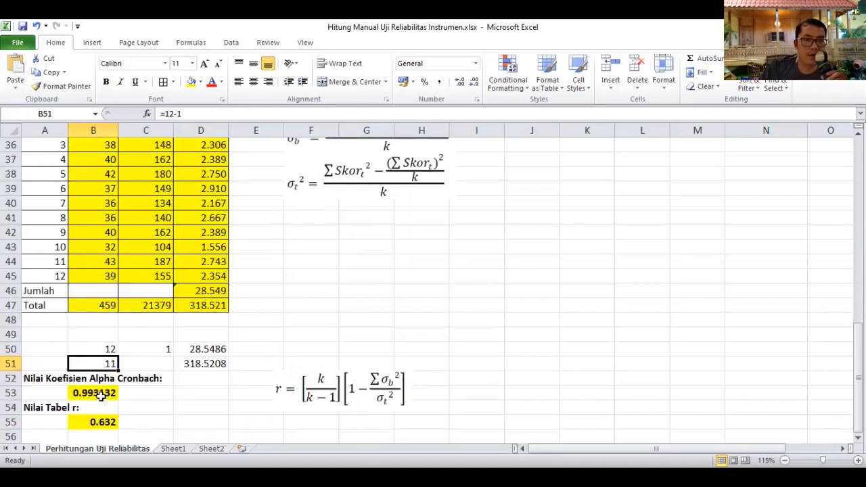
click(98, 394)
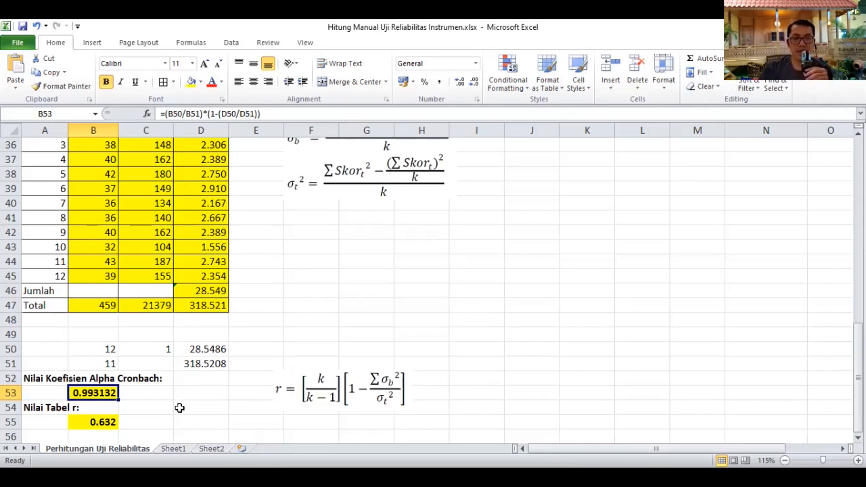
Review the worksheet from the alpha coefficient back through the variance and squared-score tables to the reference formulas and item scores.
click(179, 407)
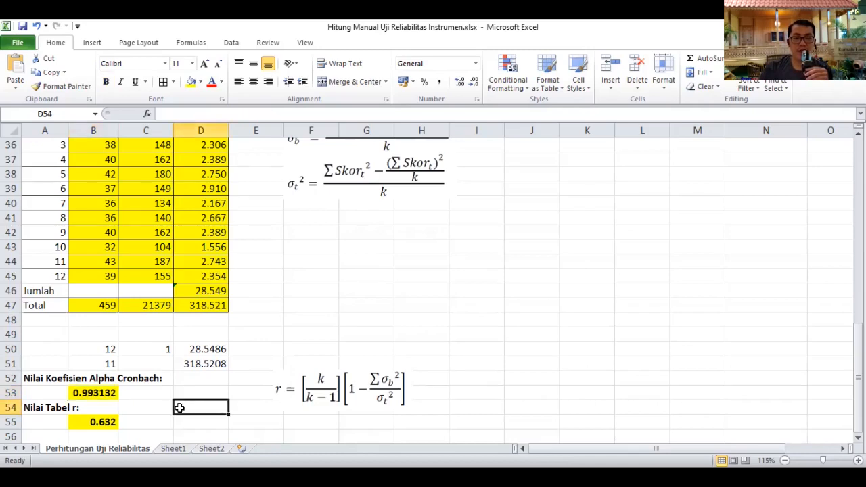
scroll(180, 407, up, 2)
scroll(178, 408, down, 1)
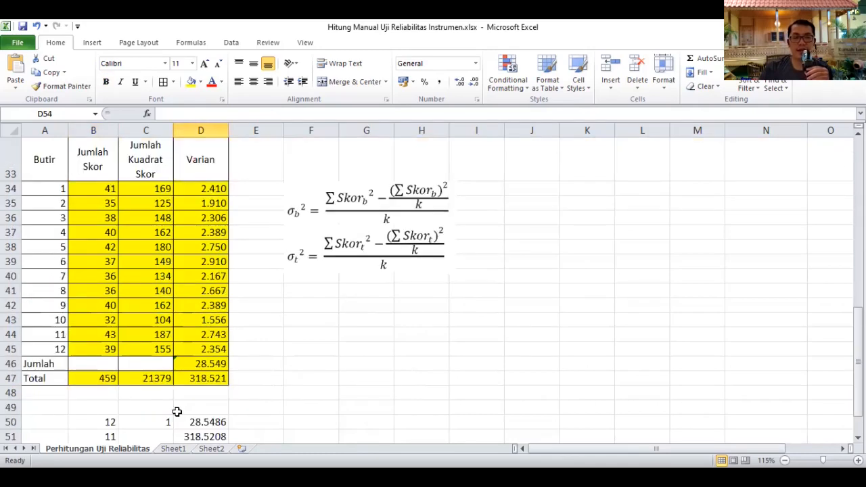
scroll(177, 411, down, 1)
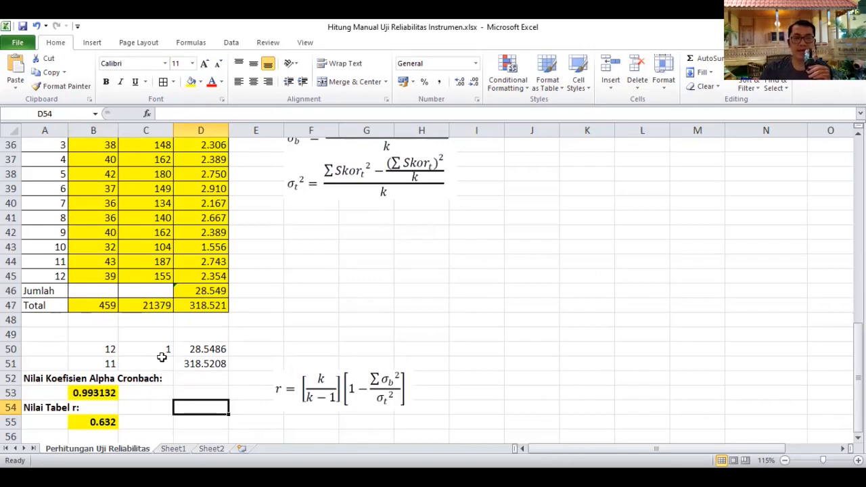
scroll(404, 359, up, 2)
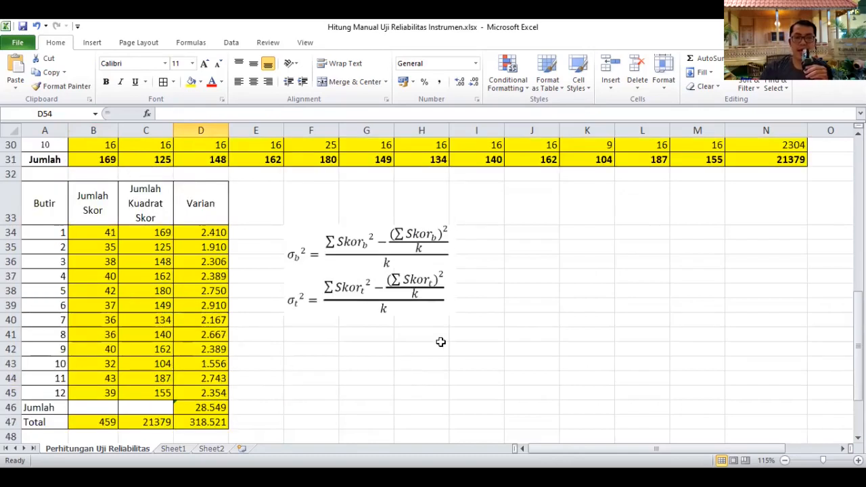
scroll(441, 343, up, 6)
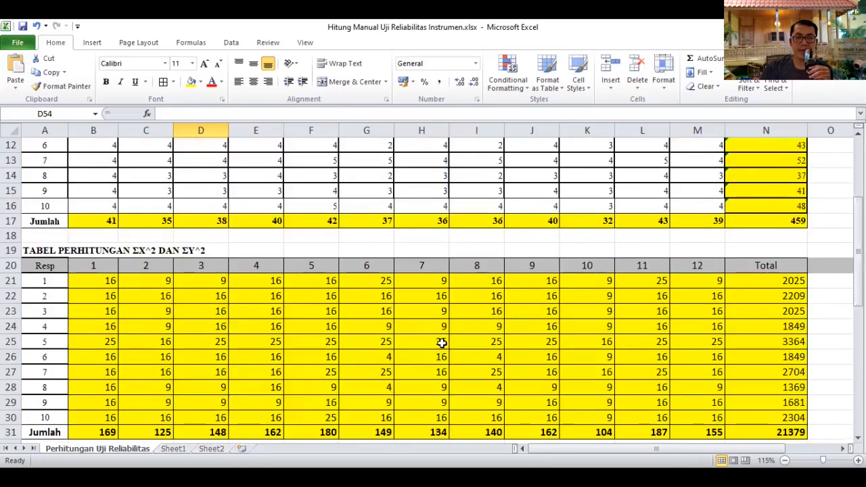
scroll(441, 343, up, 2)
scroll(440, 343, up, 2)
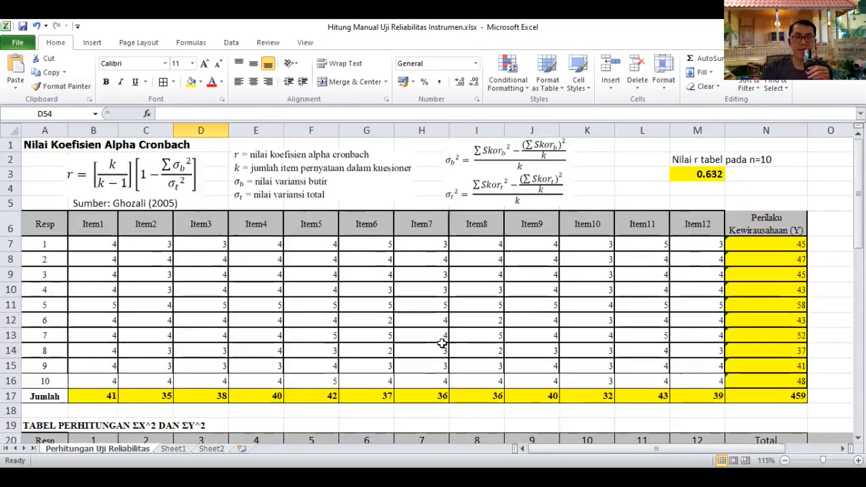